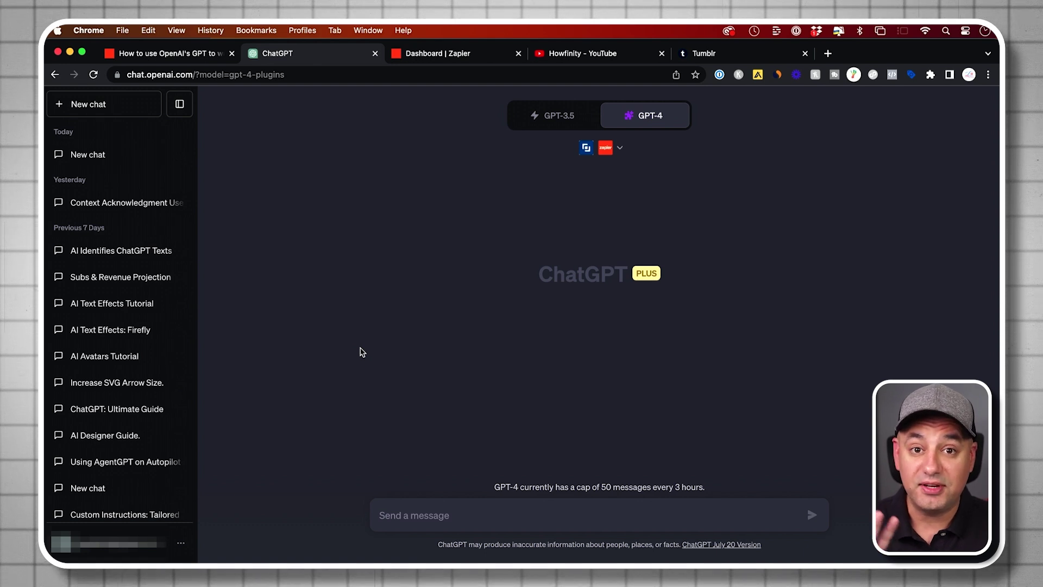
Open the account menu from the '...' beside the account name in ChatGPT's sidebar
click(183, 545)
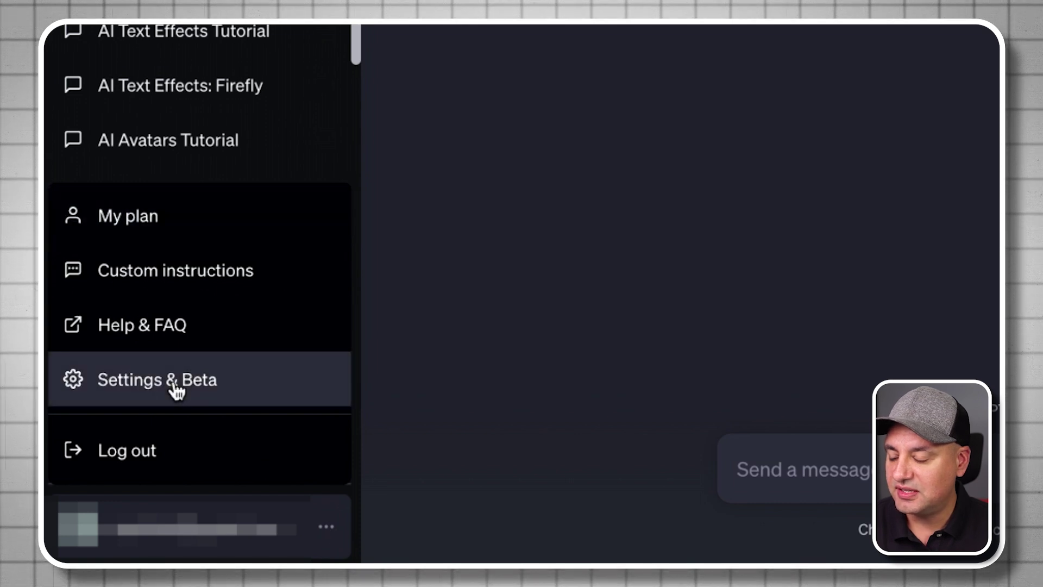
Check under Settings & Beta that the Plugins beta feature is on, then close Settings
click(176, 390)
click(375, 264)
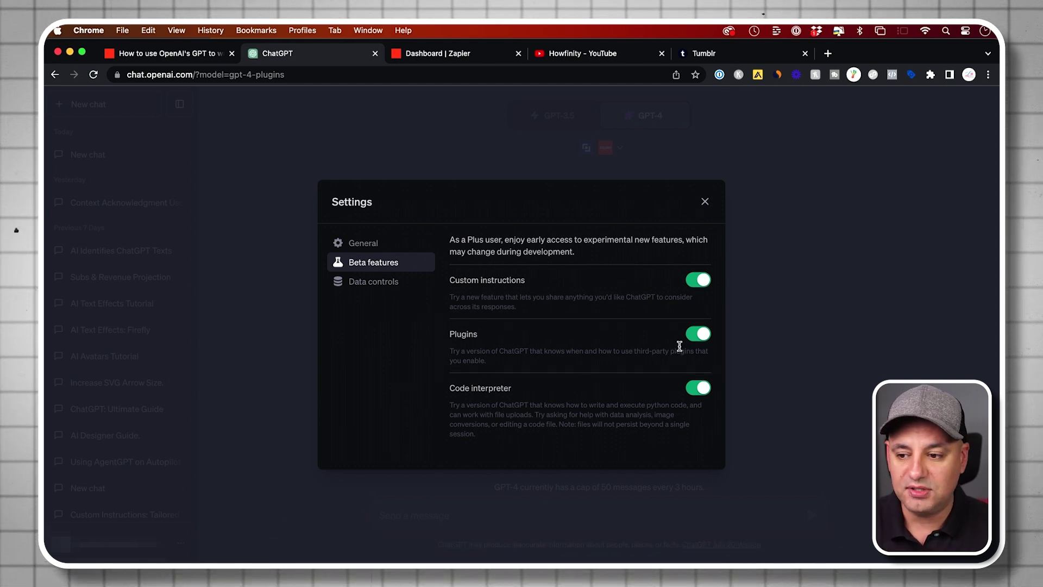
click(705, 203)
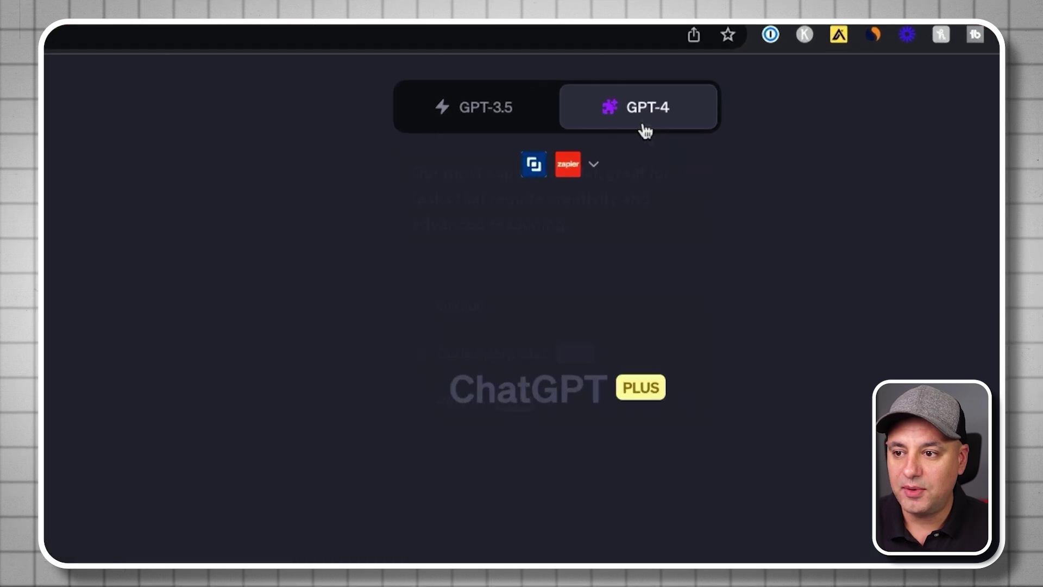
Switch GPT-4 to Plugins mode and open the Plugin store from the plugin dropdown
mouse_move(647, 117)
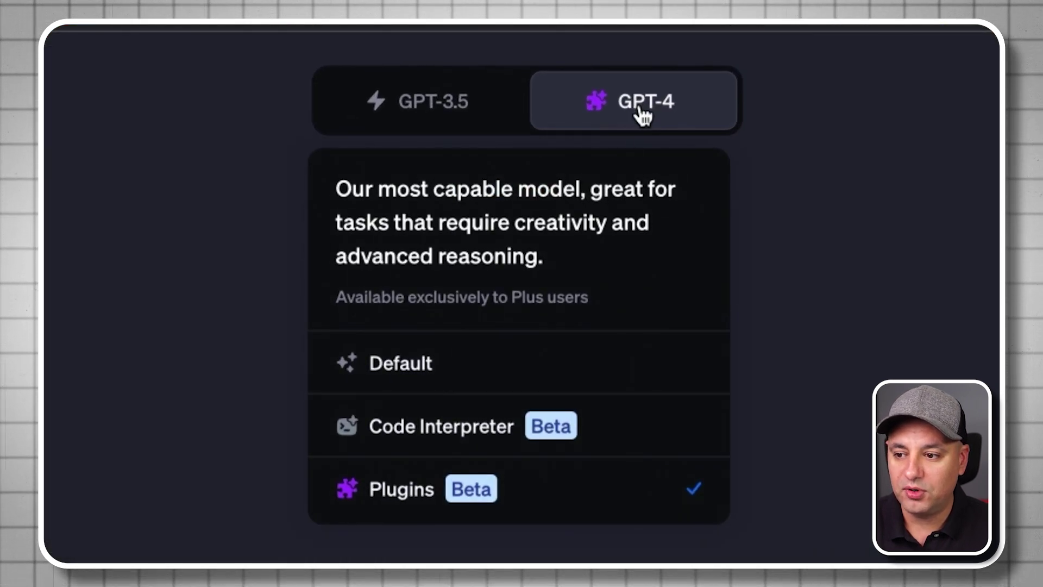
click(431, 495)
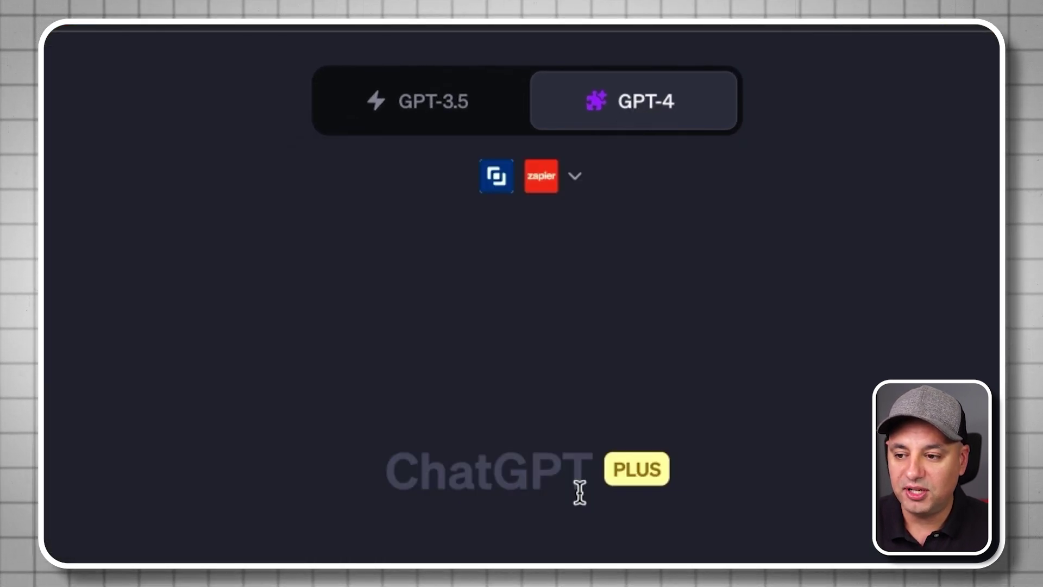
click(575, 176)
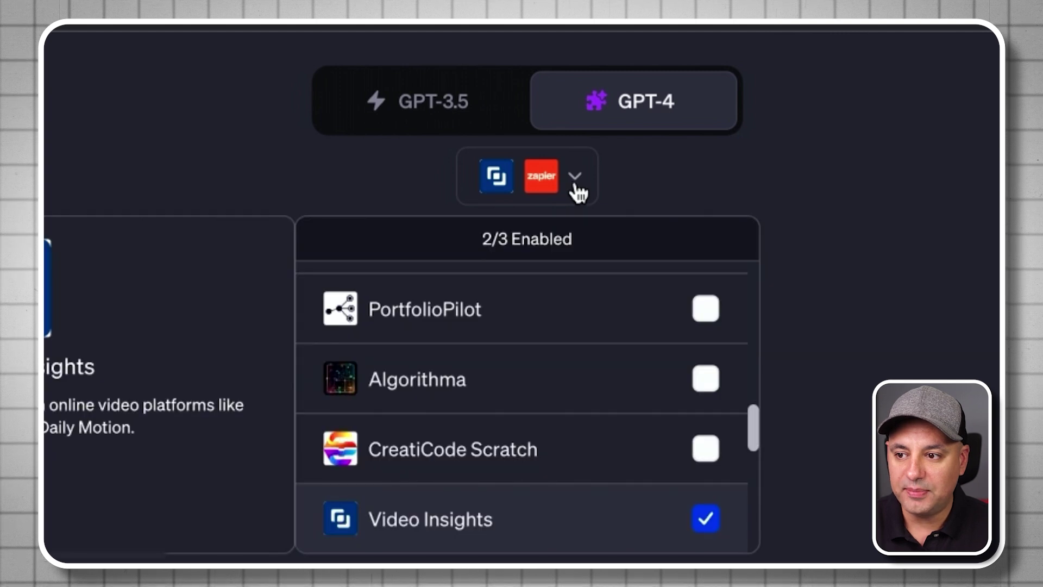
click(570, 410)
scroll(568, 414, down, 5)
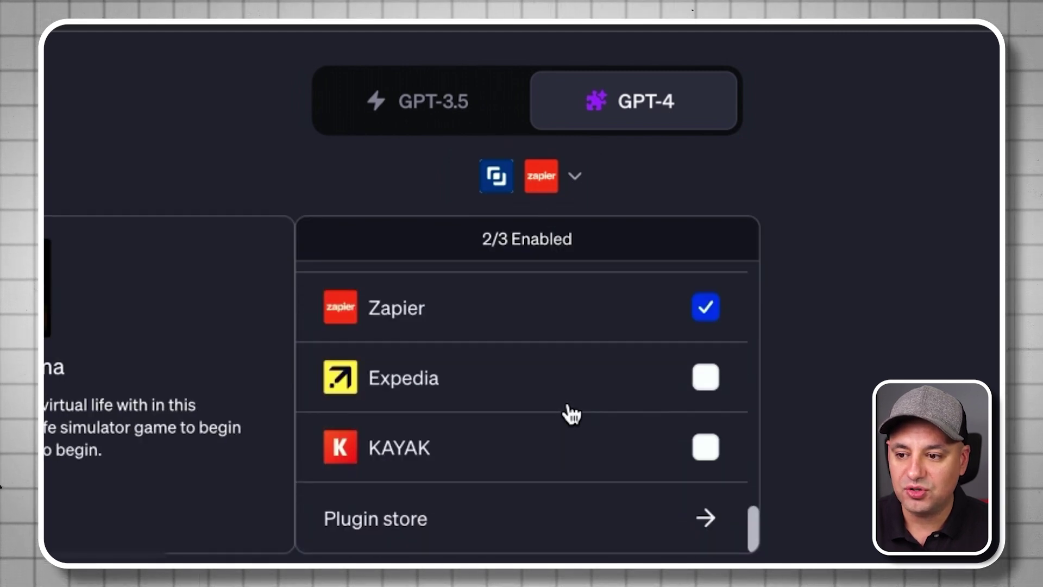
click(379, 532)
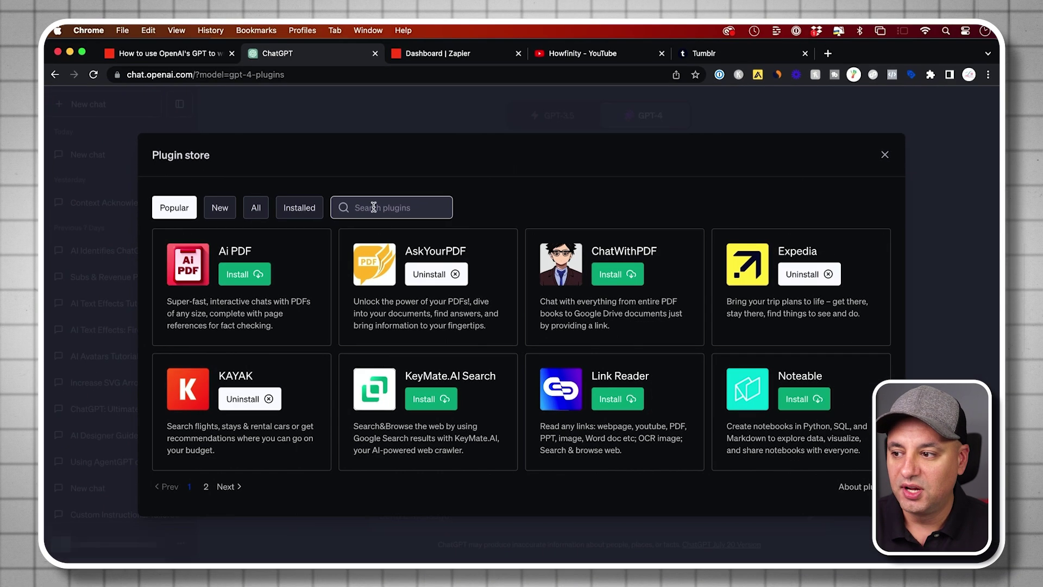
Search the store for 'zapier' and 'video in', confirm both are installed, then close it
text(zapier)
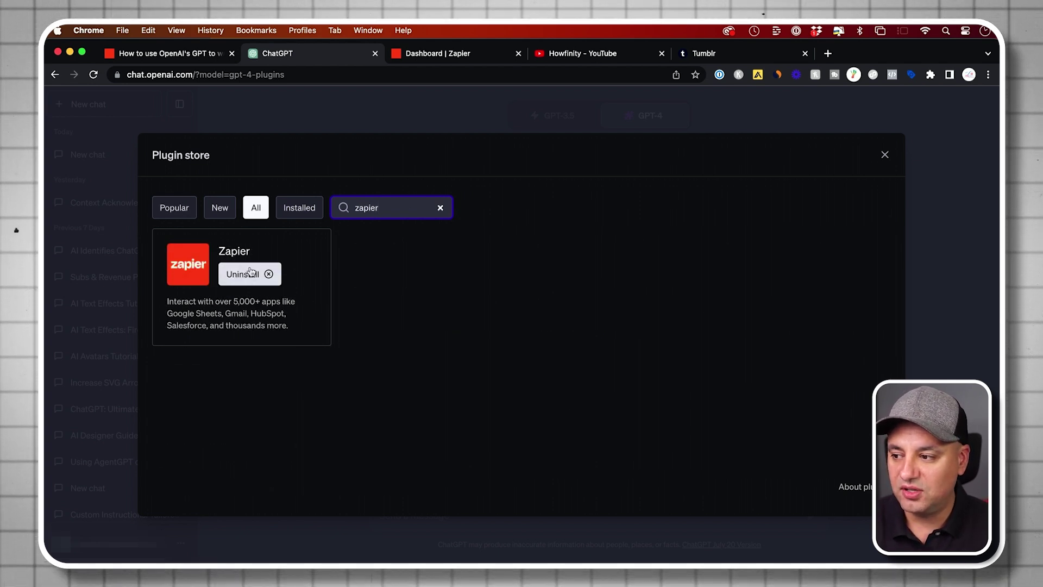
double_click(403, 210)
key(BackSpace)
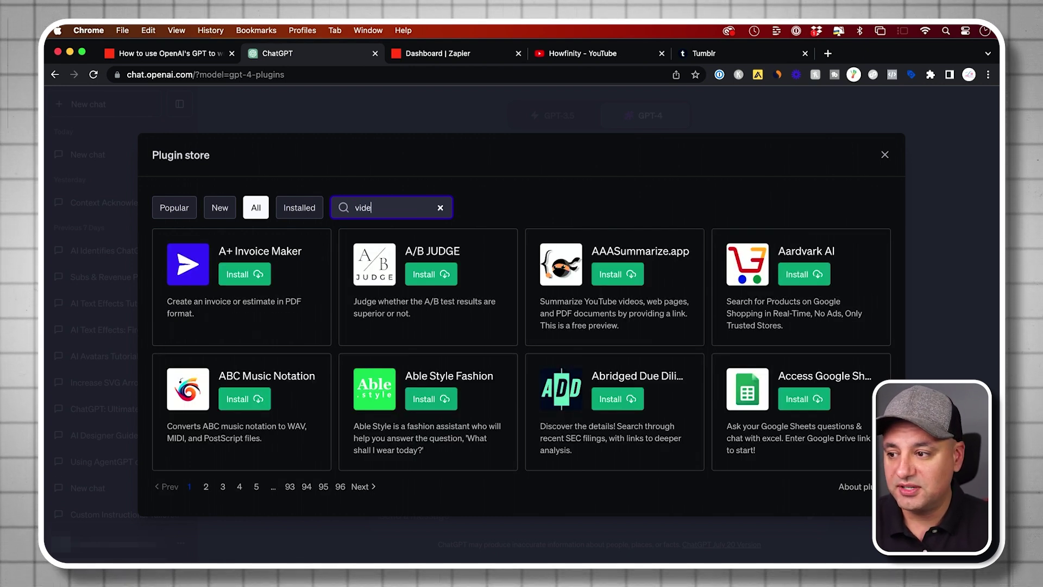
text(video in)
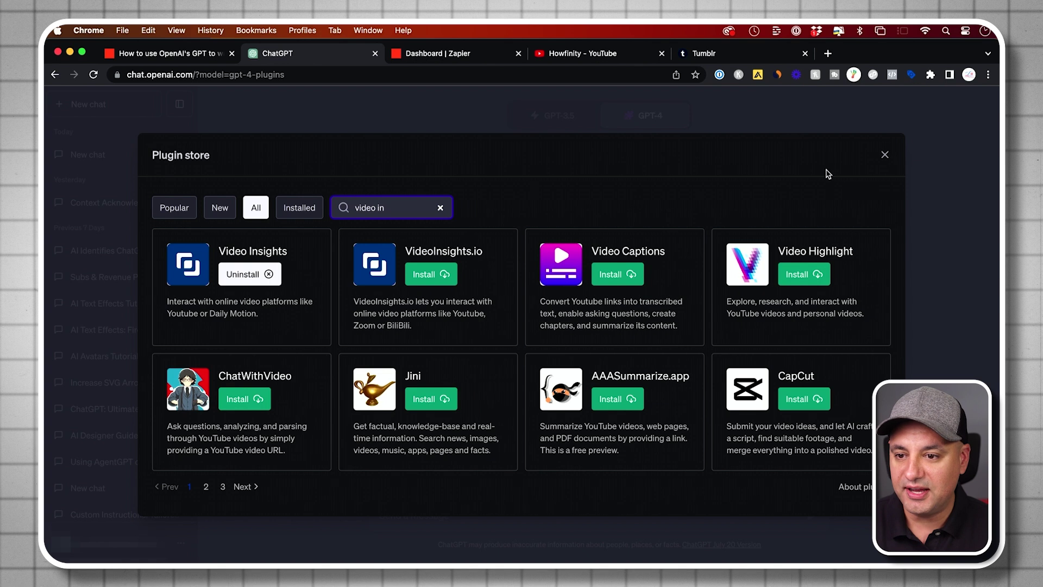
click(885, 156)
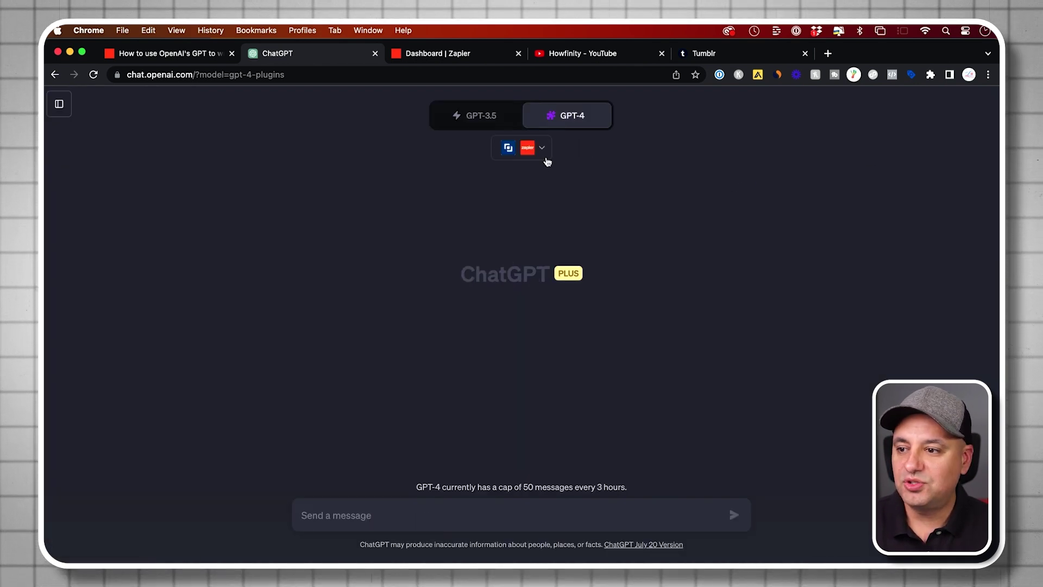
click(542, 149)
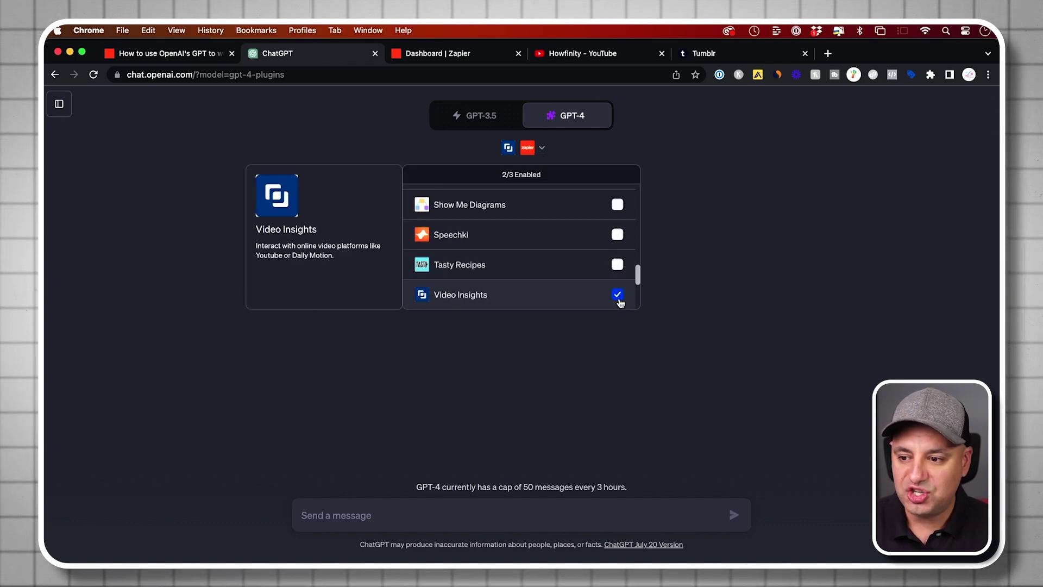
scroll(587, 291, up, 15)
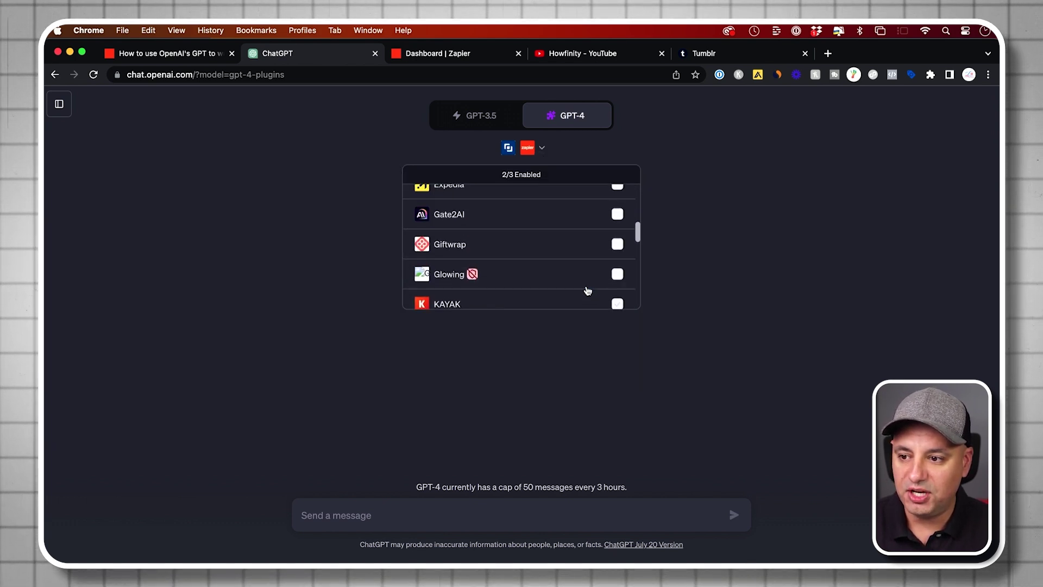
scroll(587, 290, up, 2)
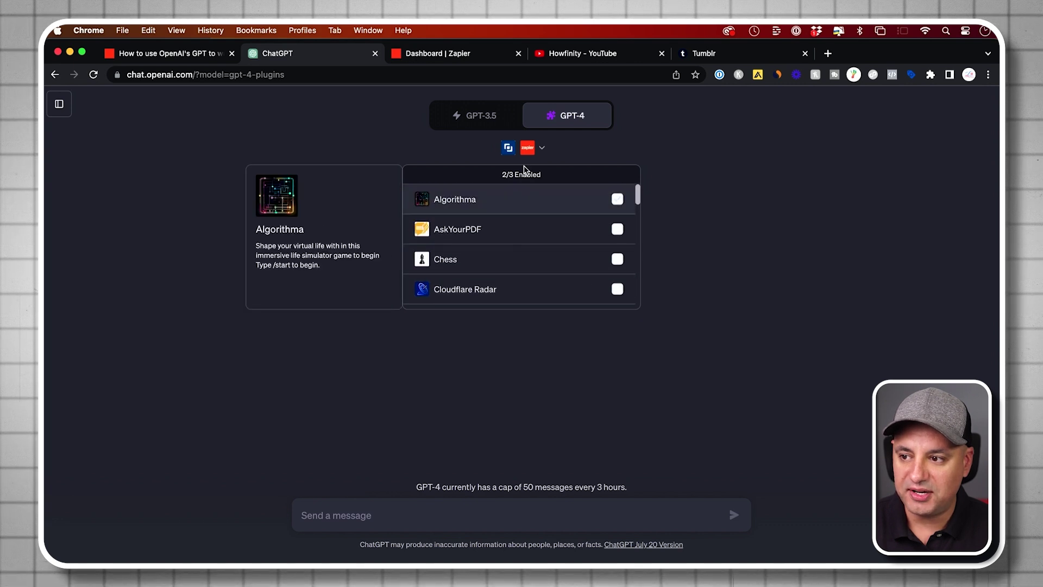
scroll(577, 227, down, 15)
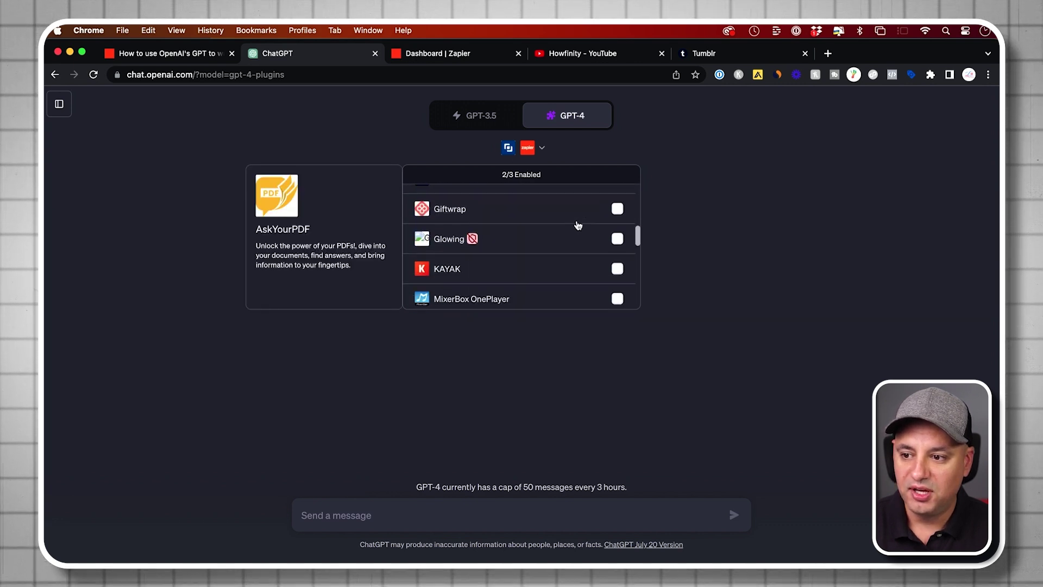
scroll(577, 225, down, 3)
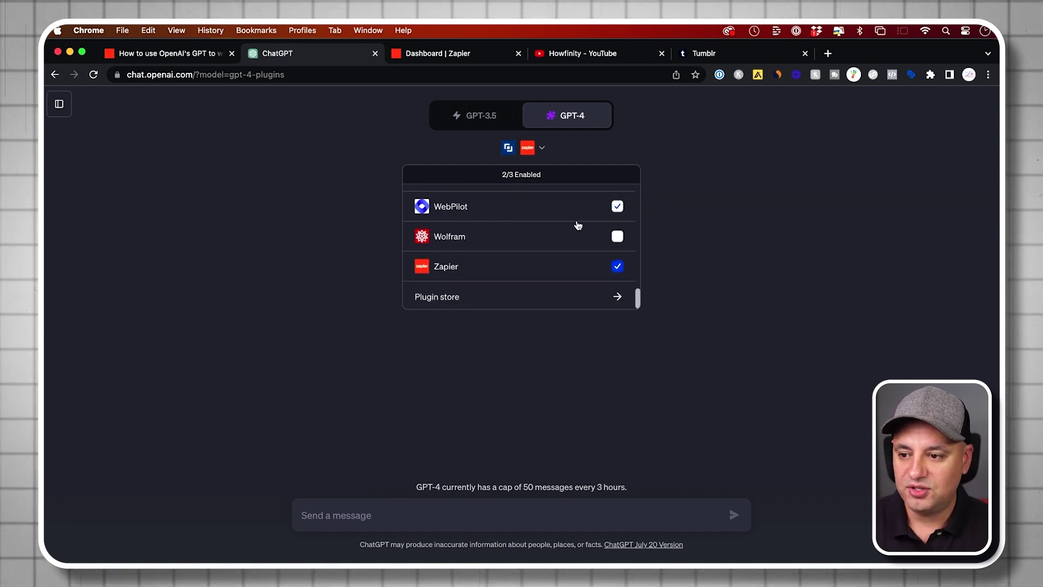
click(580, 233)
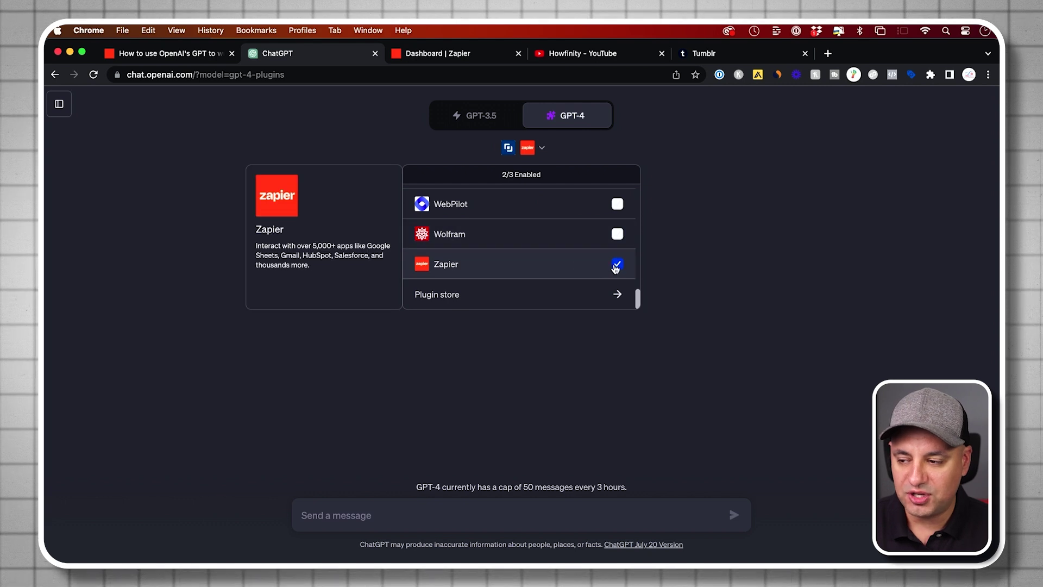
scroll(577, 260, up, 4)
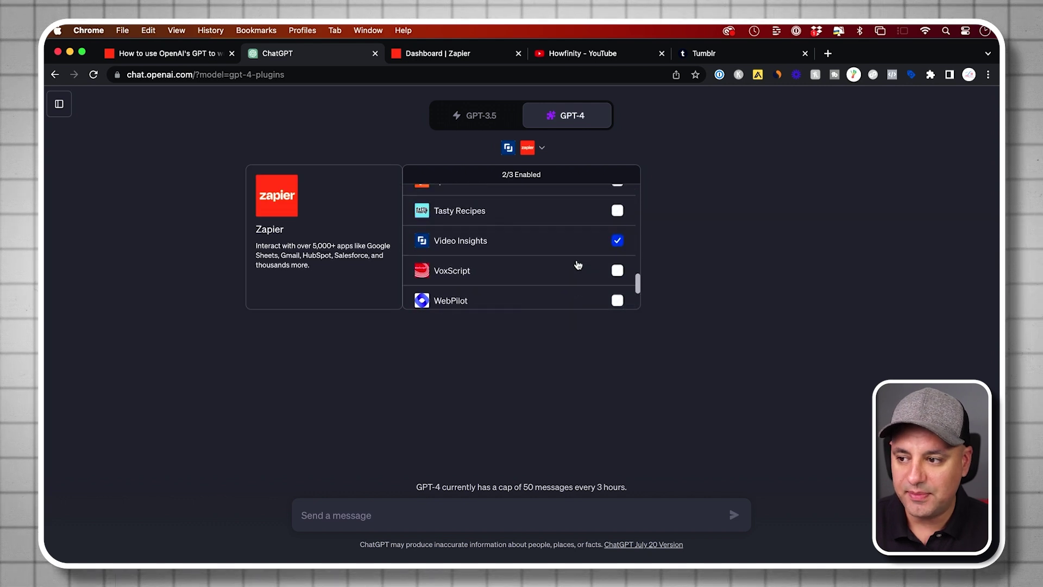
click(748, 374)
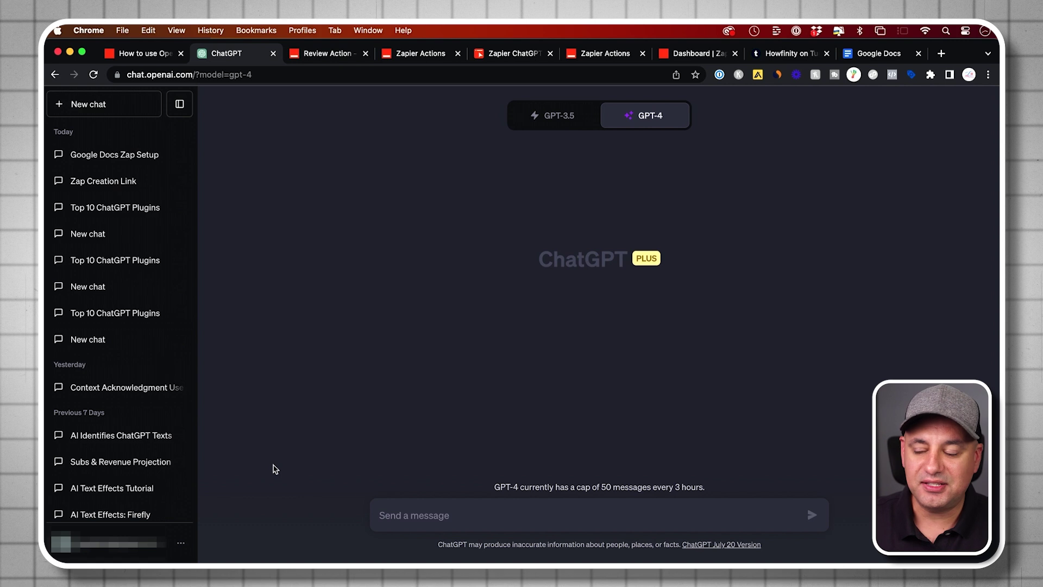
Confirm Chat history & training is on in Settings > Data controls, then show GPT-4's modes
click(182, 547)
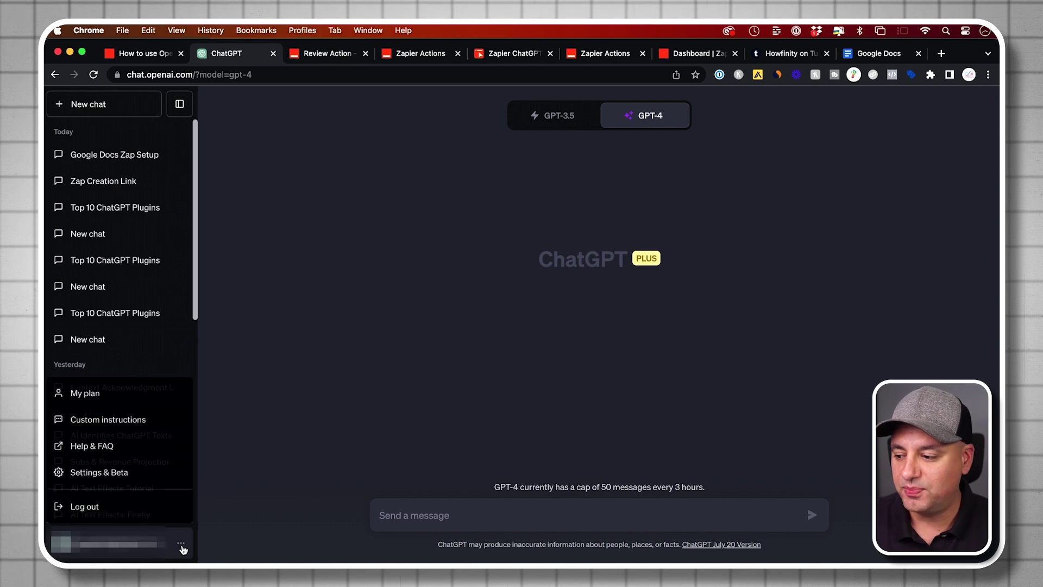
click(141, 472)
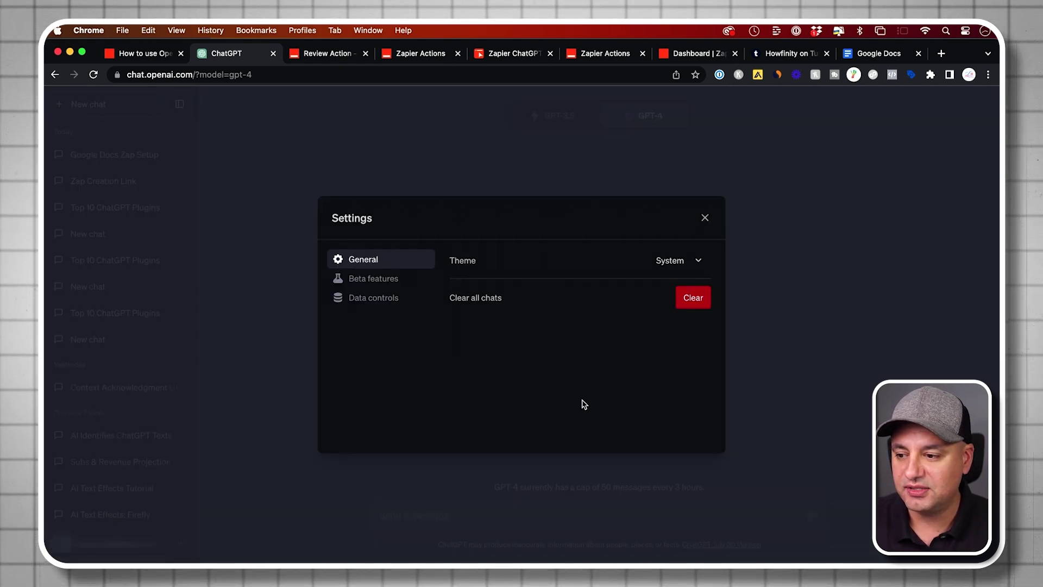
click(387, 298)
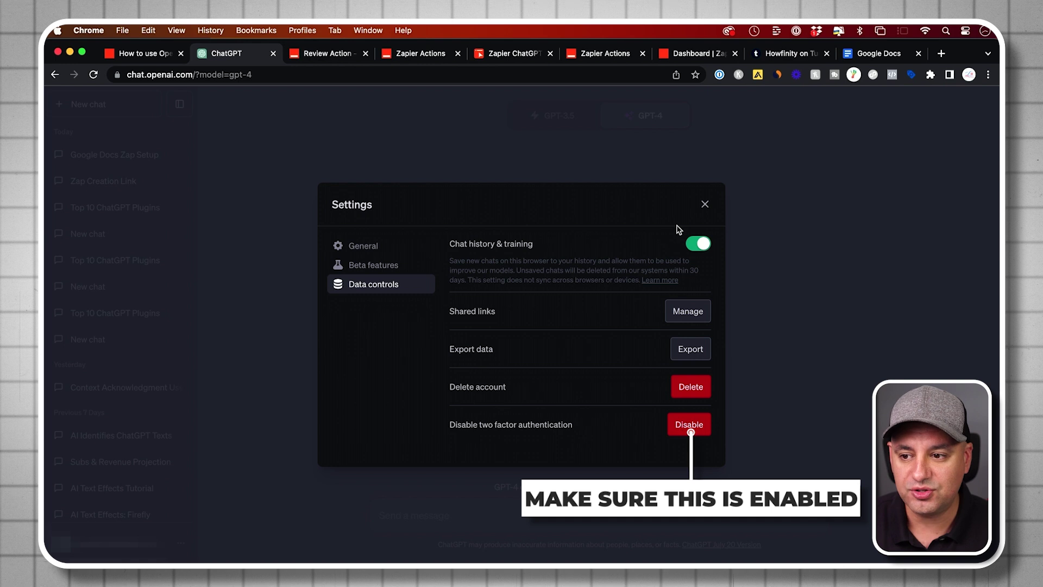
click(705, 204)
mouse_move(566, 115)
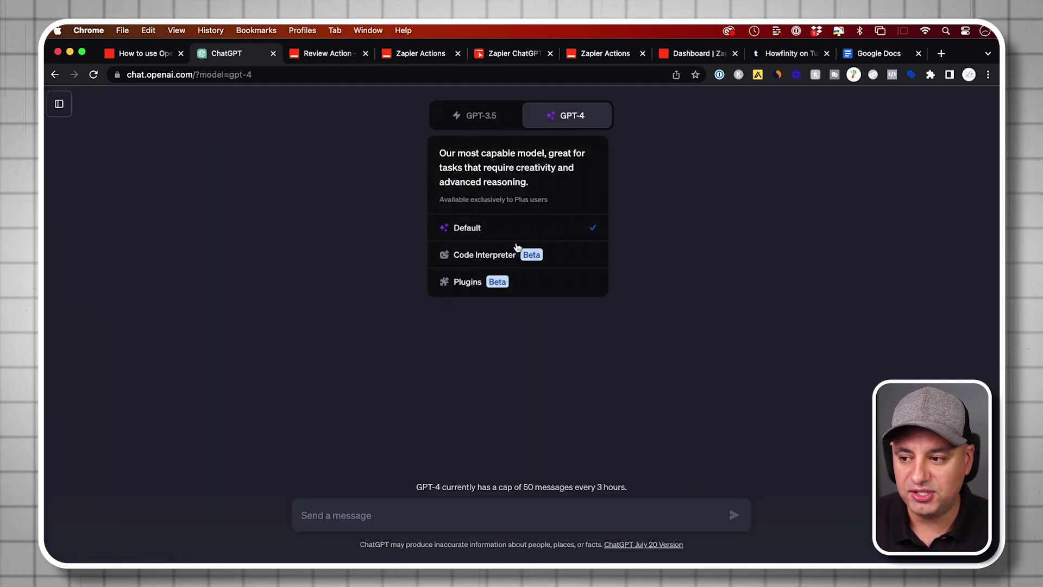
In GPT-4 Plugins mode, send 'give me the link for making a zap'
click(468, 281)
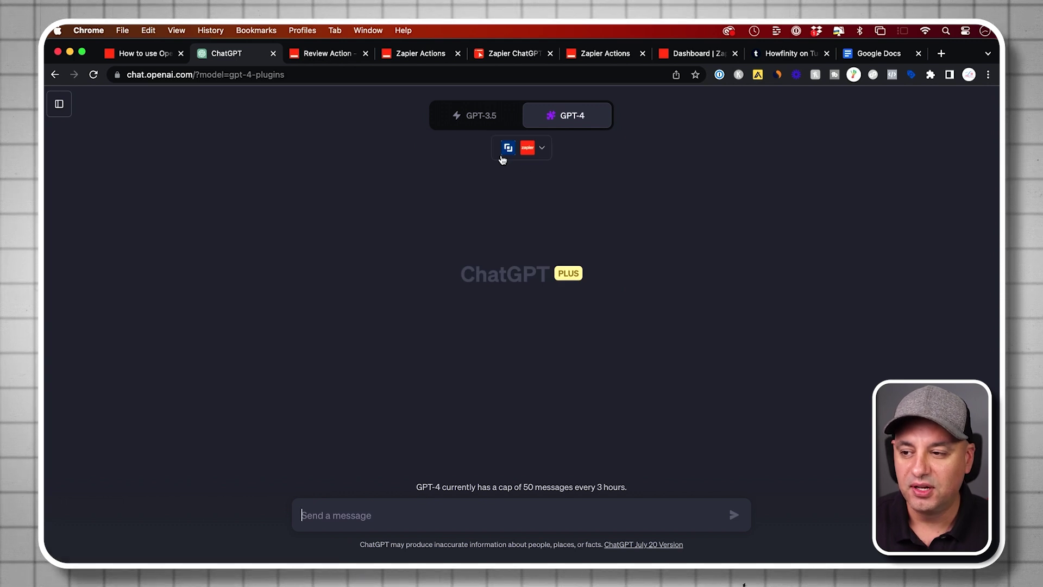
click(421, 520)
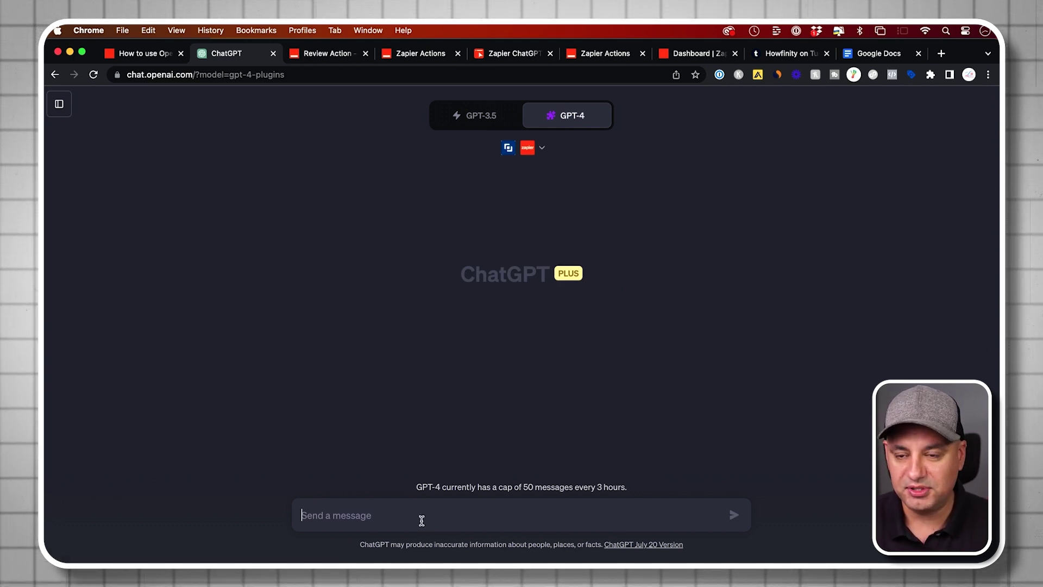
text(give me the link for making a zap)
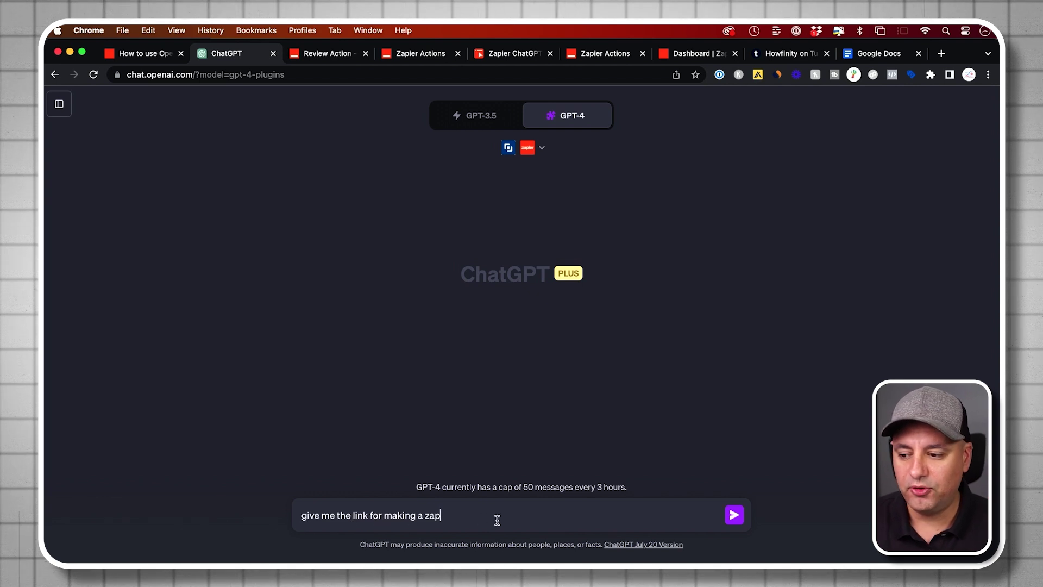
click(733, 515)
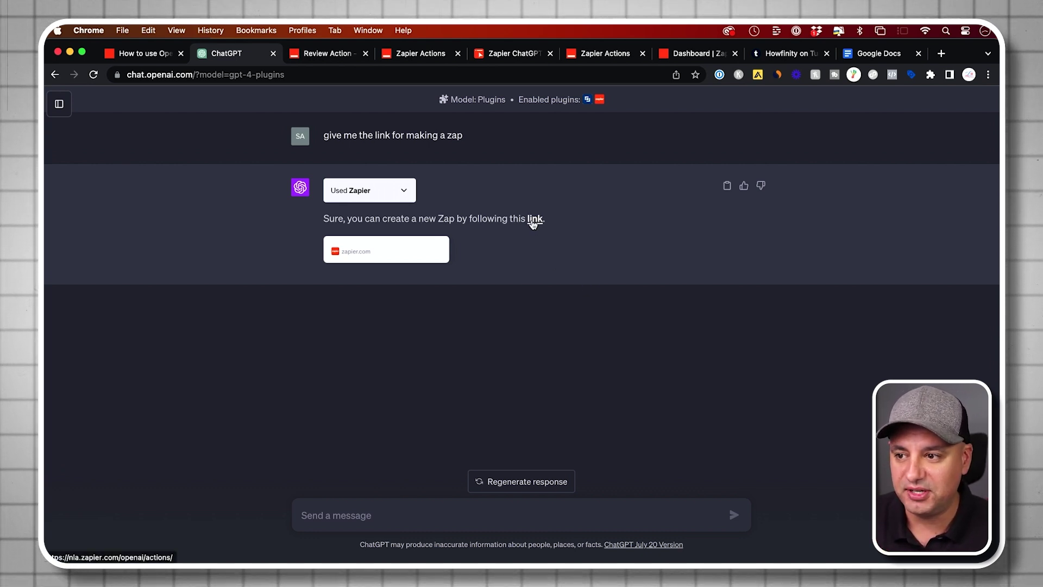
Follow Zapier's Zap-creation link, then bring up the saved ChatGPT actions list with its Google Docs actions
click(530, 224)
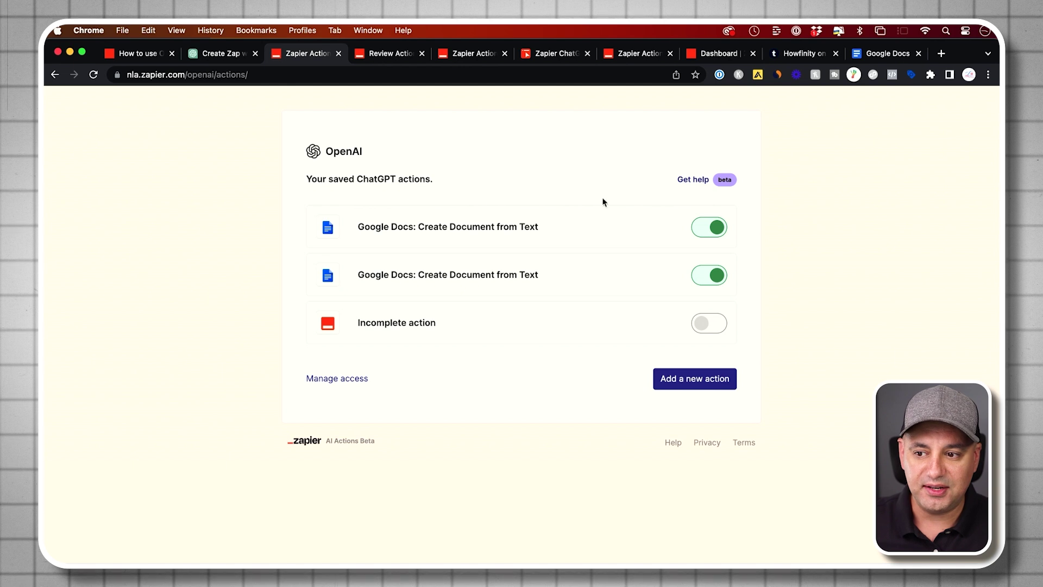
click(223, 53)
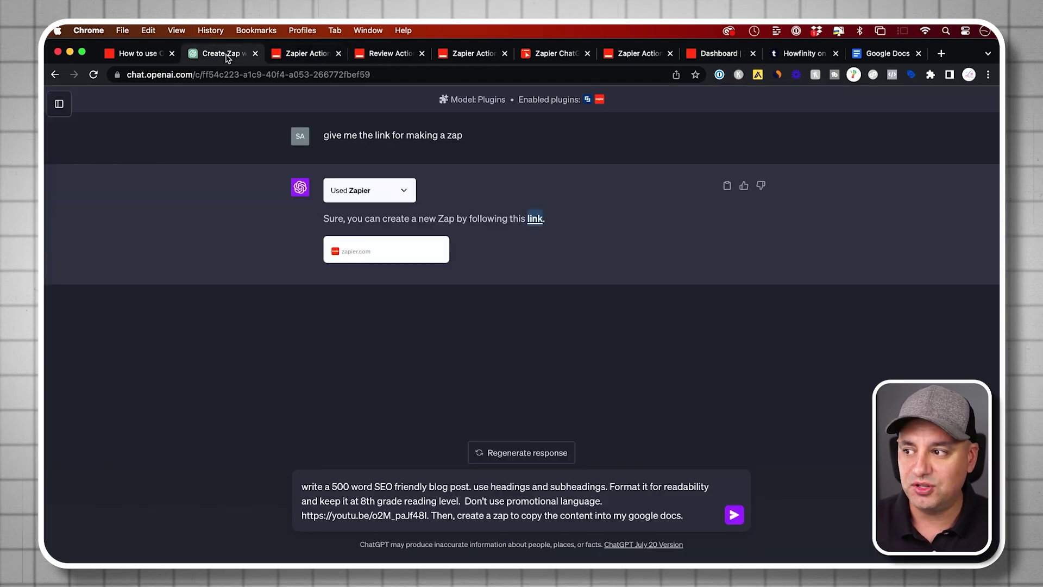
click(303, 52)
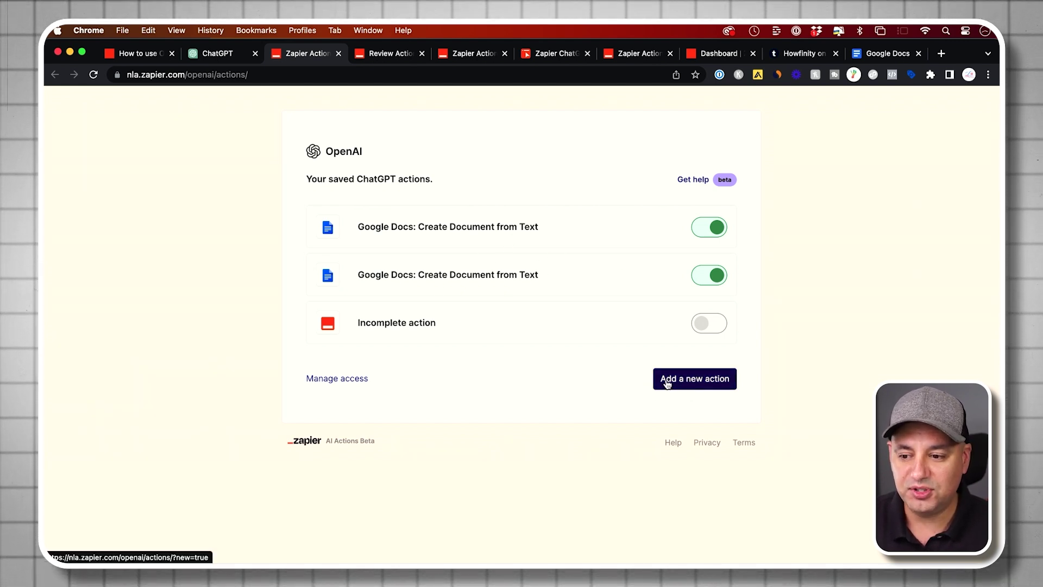
click(693, 386)
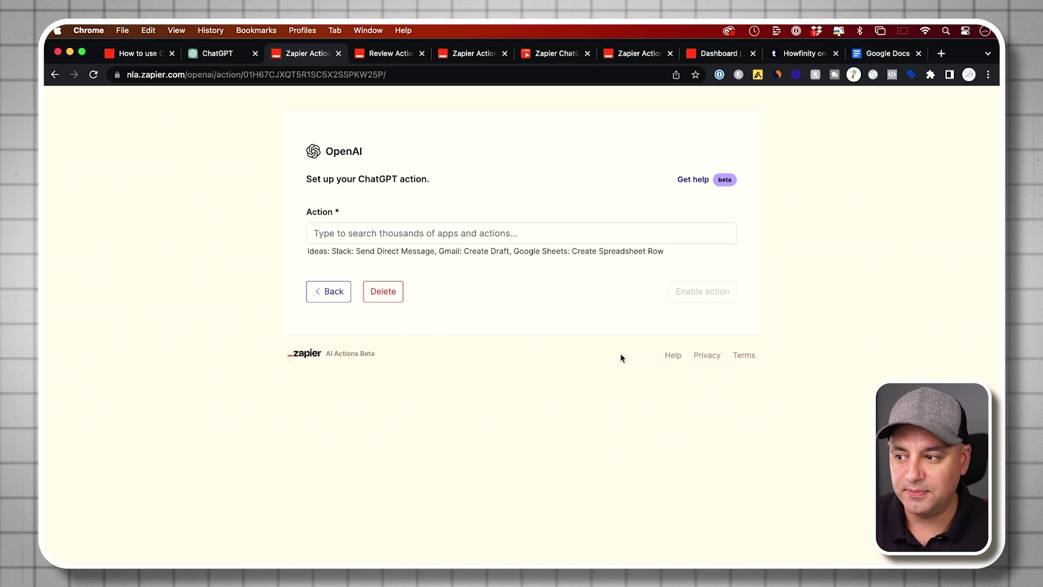
click(369, 232)
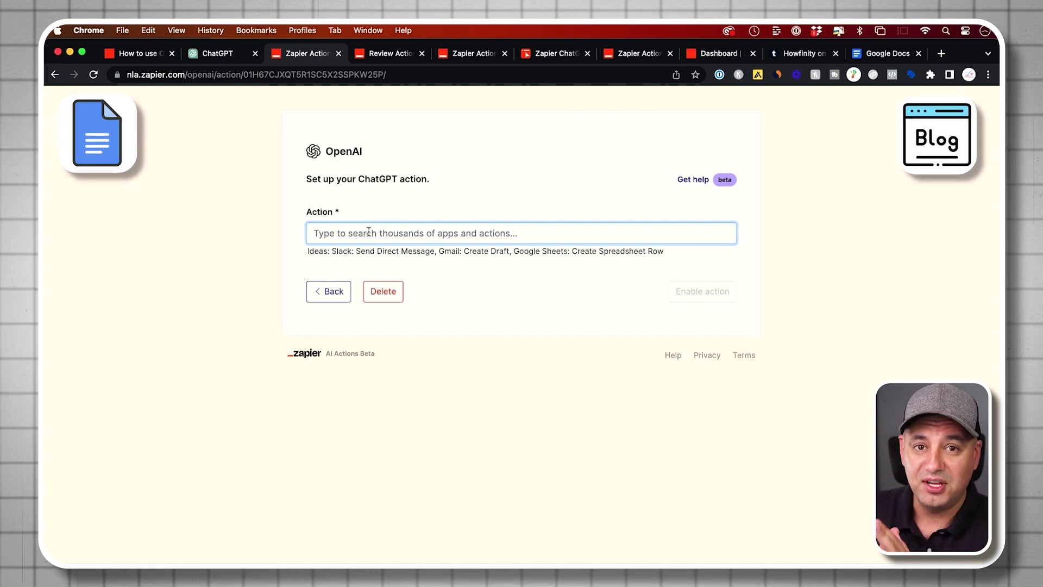
text(create a google docs)
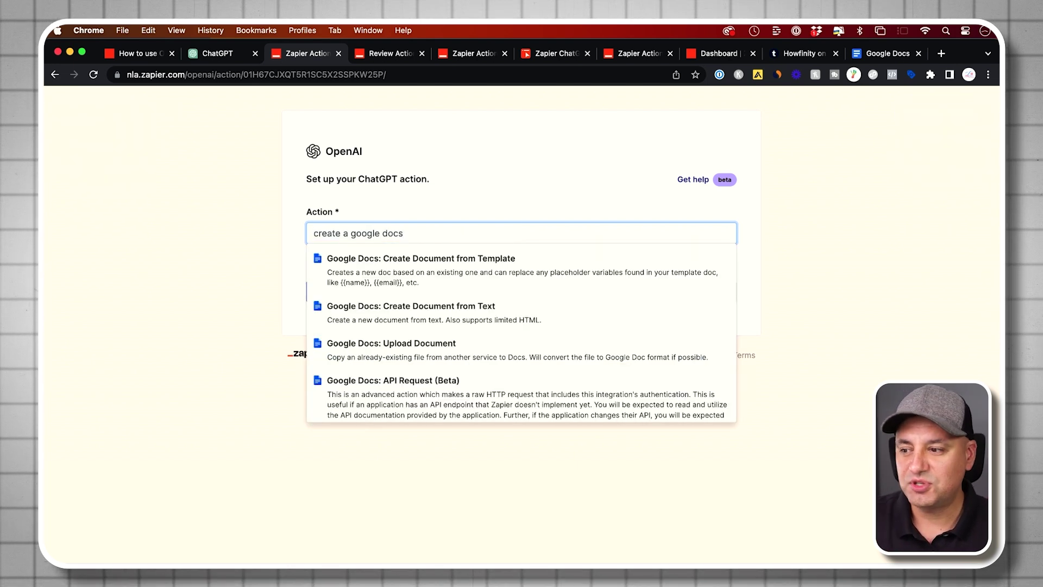
click(472, 311)
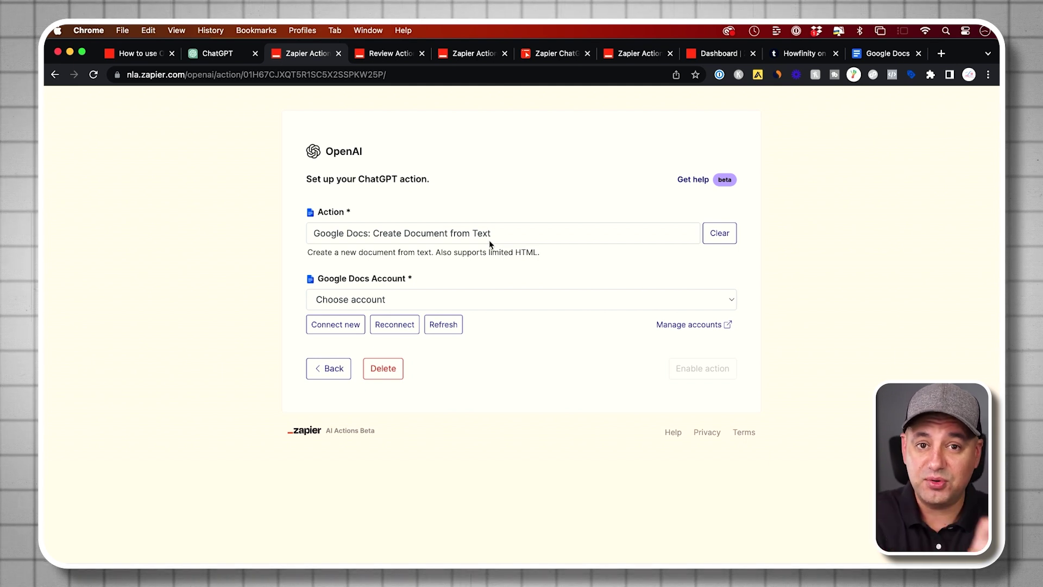
click(388, 298)
click(386, 297)
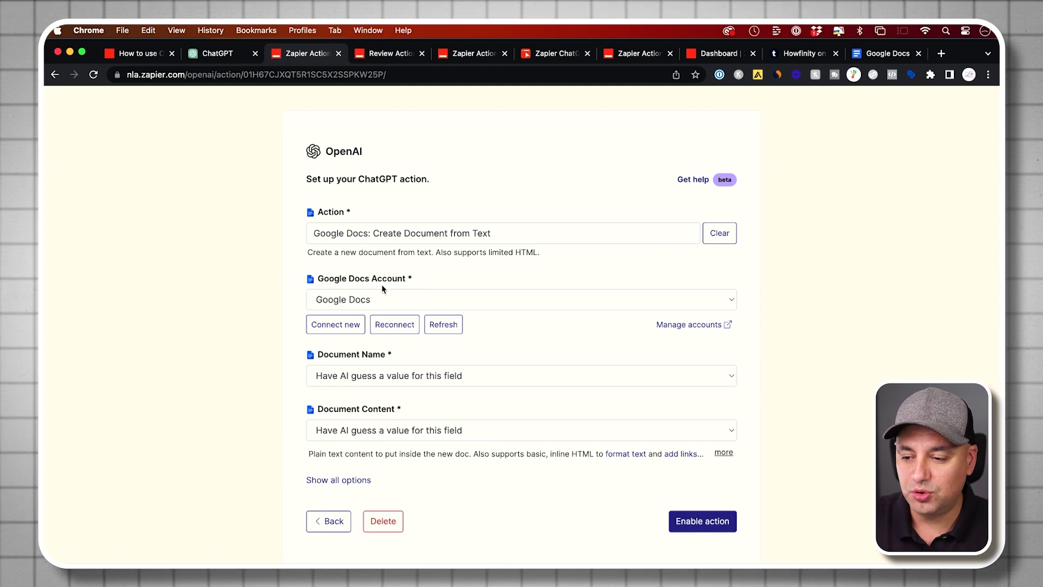
click(335, 325)
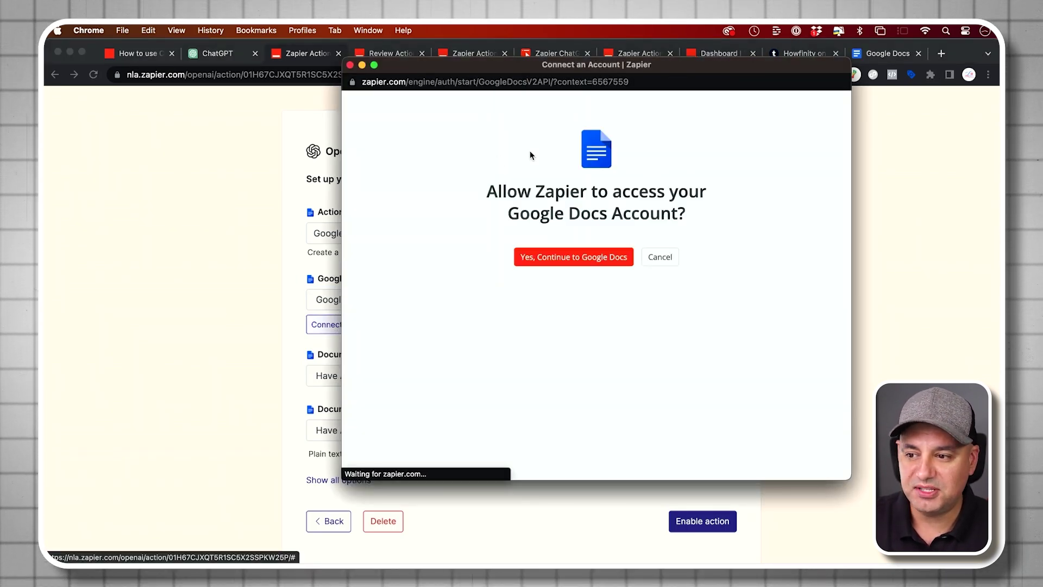
click(351, 65)
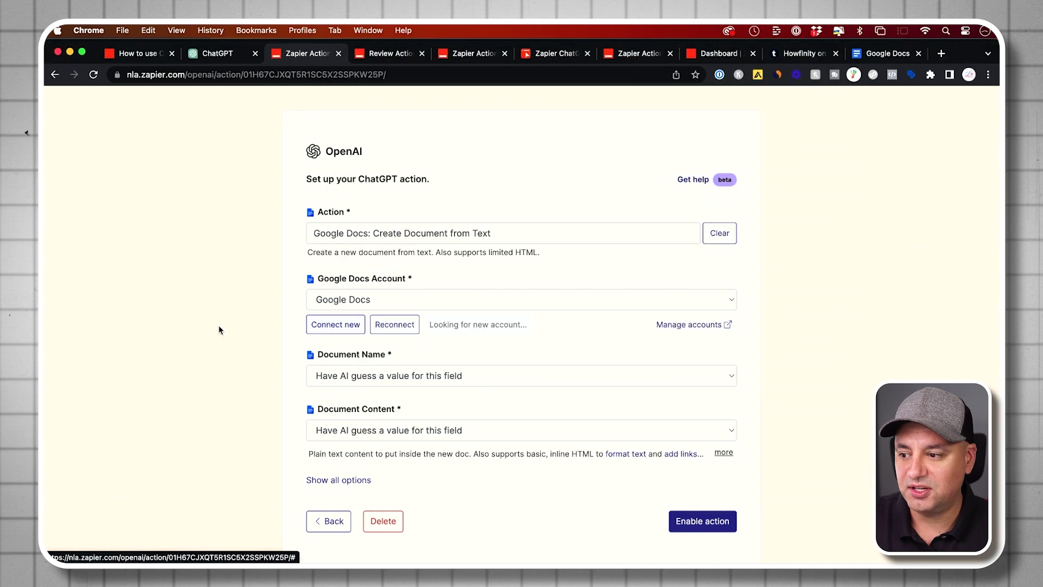
scroll(353, 336, down, 2)
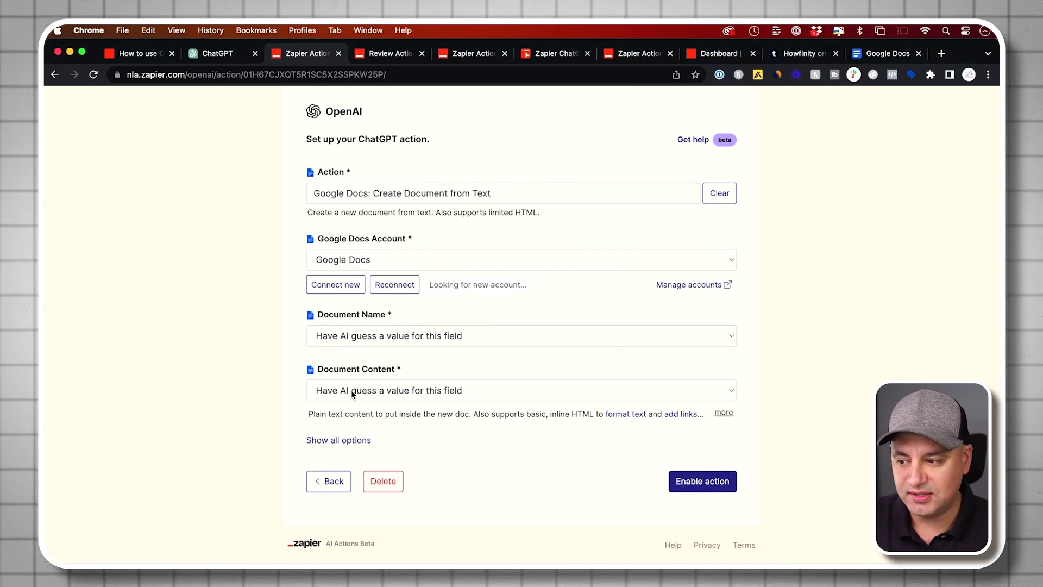
click(387, 336)
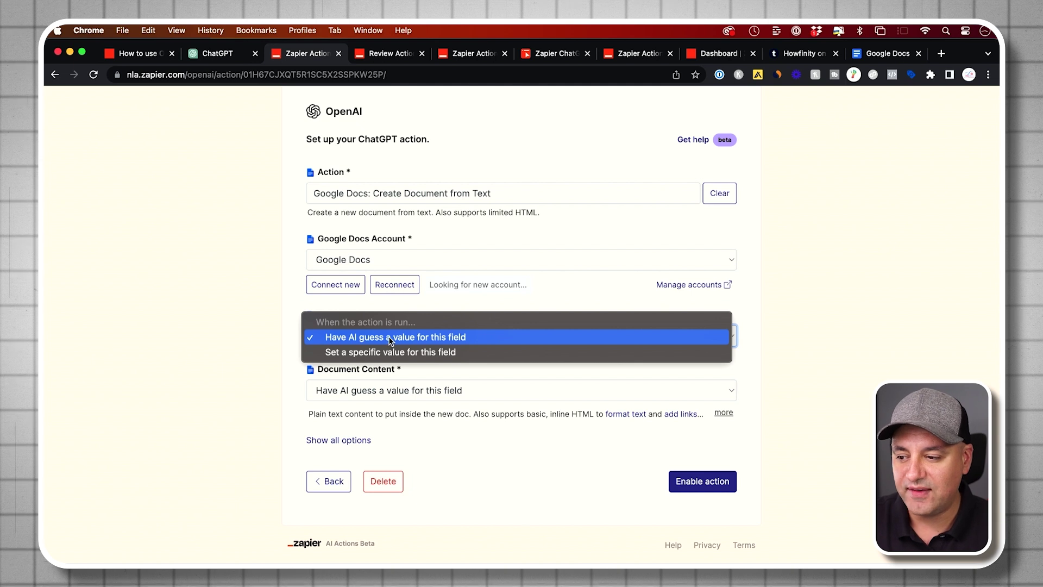
click(254, 331)
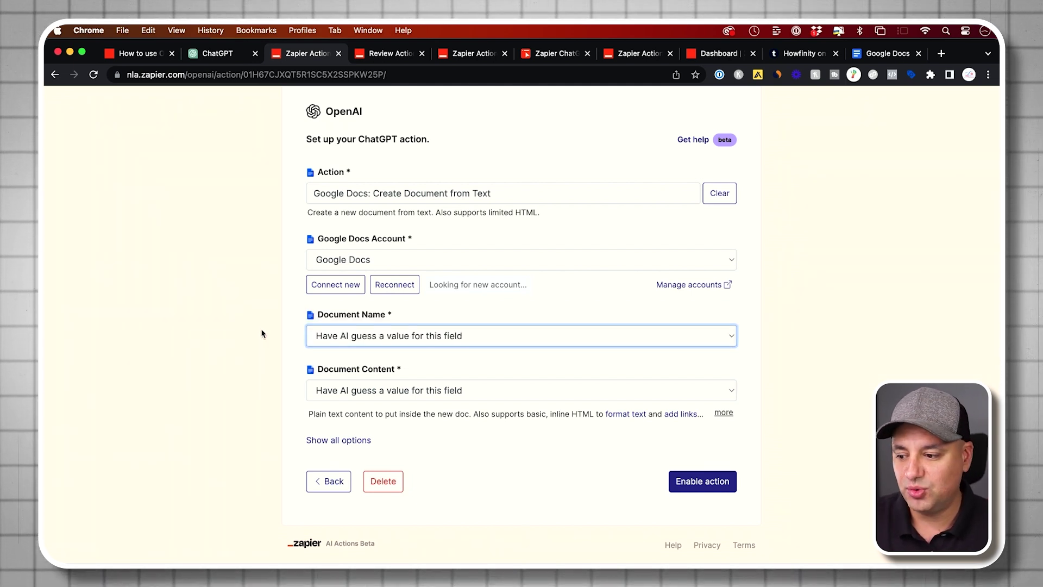
click(348, 444)
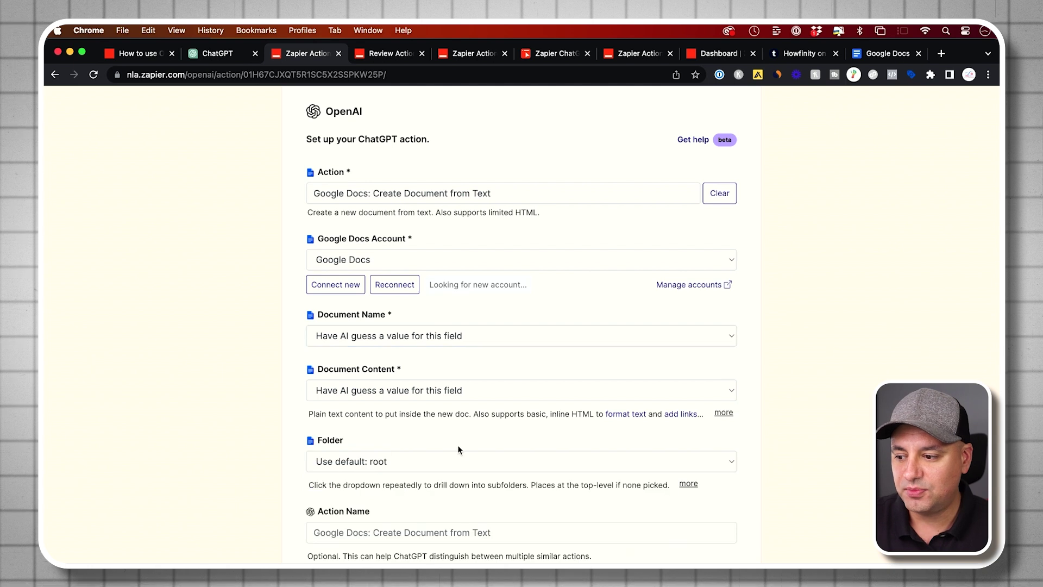
scroll(457, 445, down, 3)
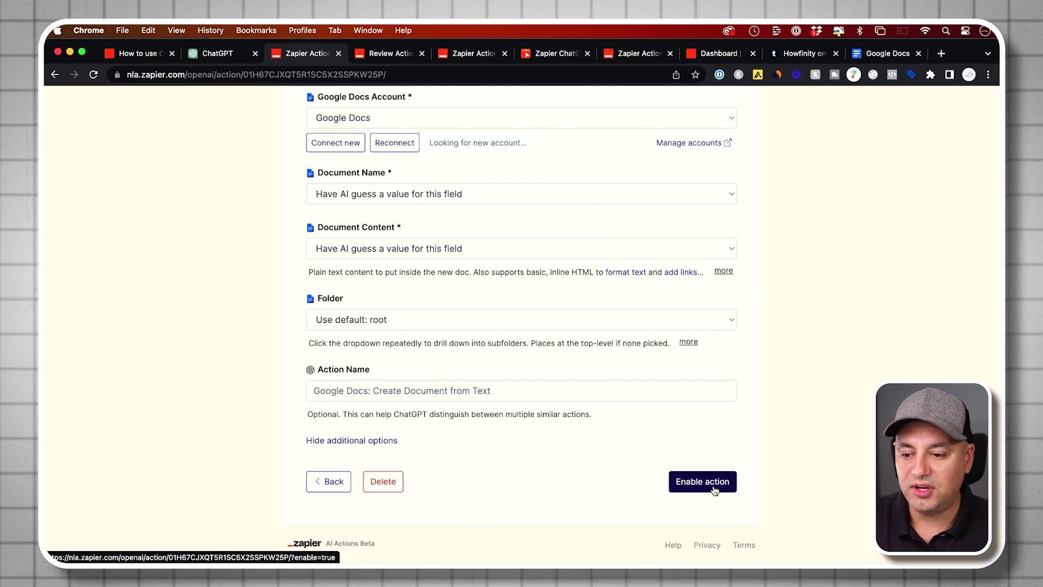
scroll(711, 490, up, 1)
scroll(682, 481, up, 10)
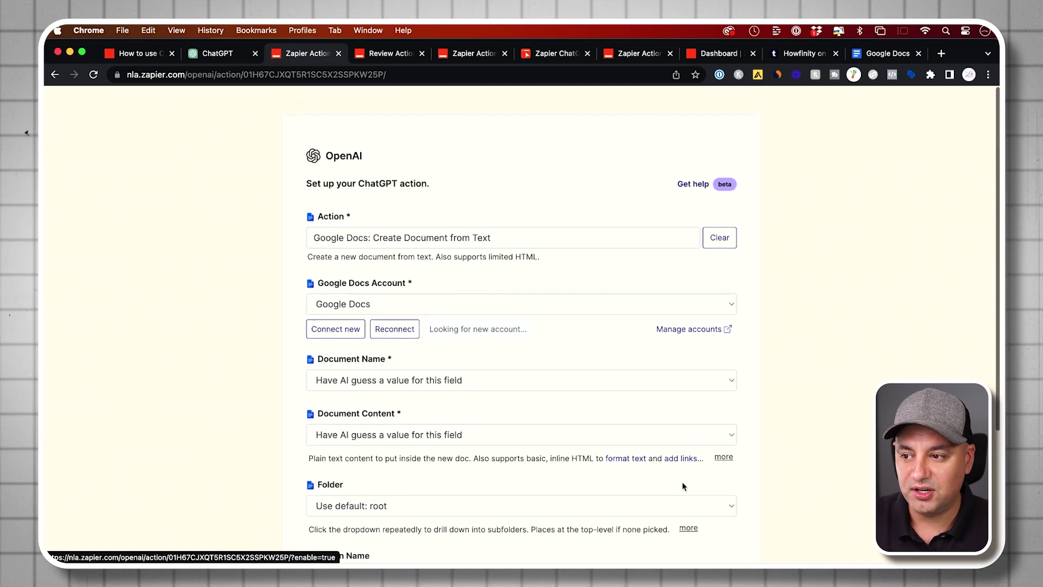
scroll(681, 482, down, 10)
click(389, 486)
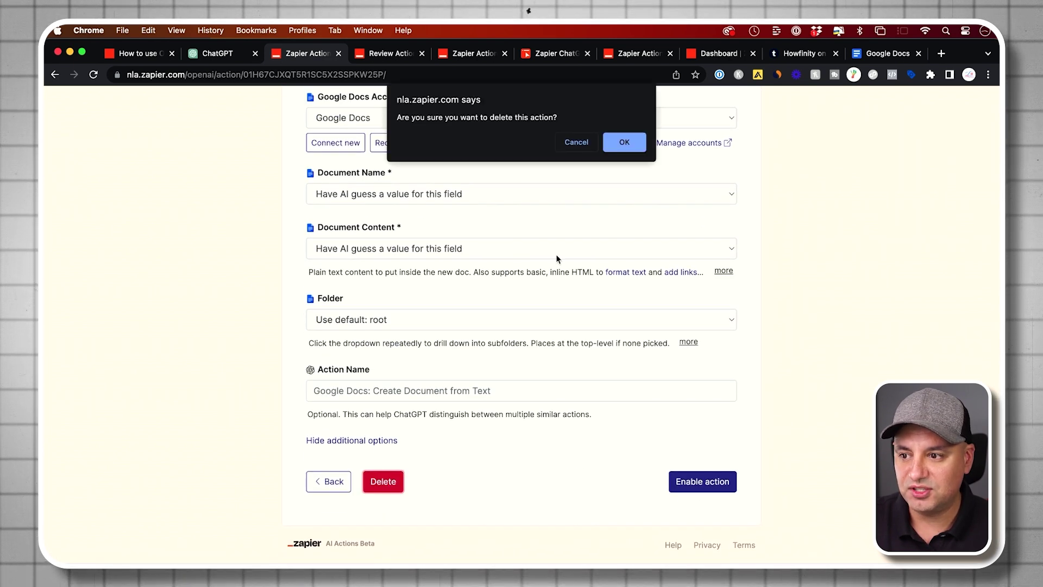
click(622, 142)
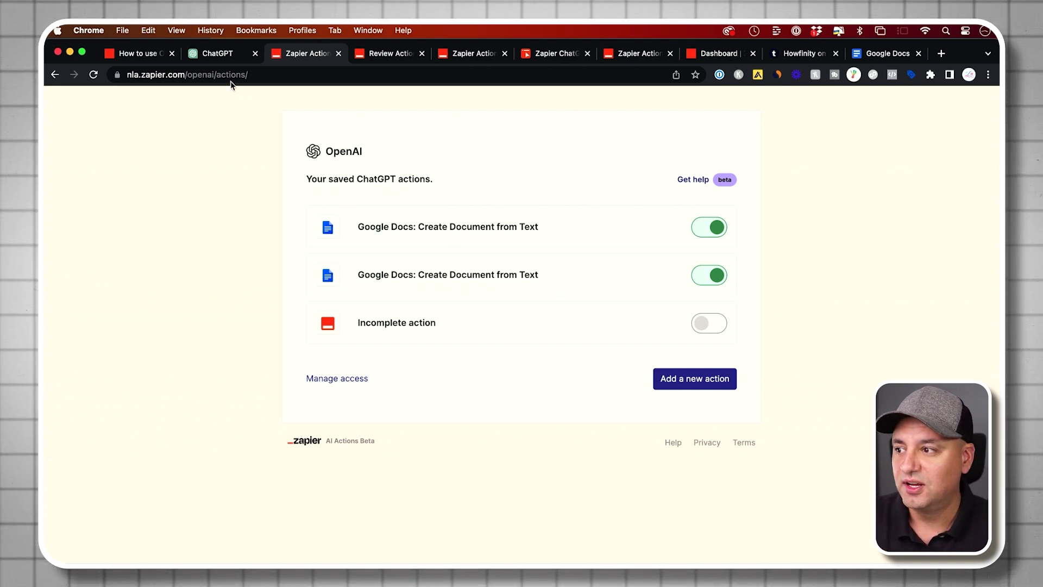
click(220, 53)
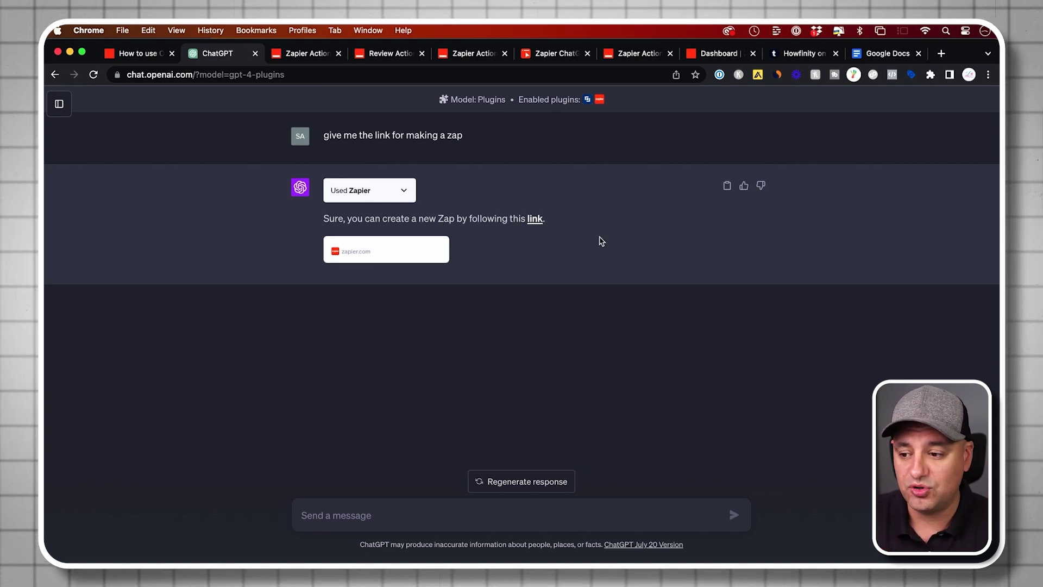
Paste the 500-word SEO blog post prompt with its Google Docs Zap sentence, and send it
text(write a 500 word SEO friendly blog post. use headings and subheadings. Format it for readability and keep it at 8th grade reading level.  Don't use promotional language. https://youtu.be/o2M_paJf48I. Then, create a zap to copy the content into my google docs.)
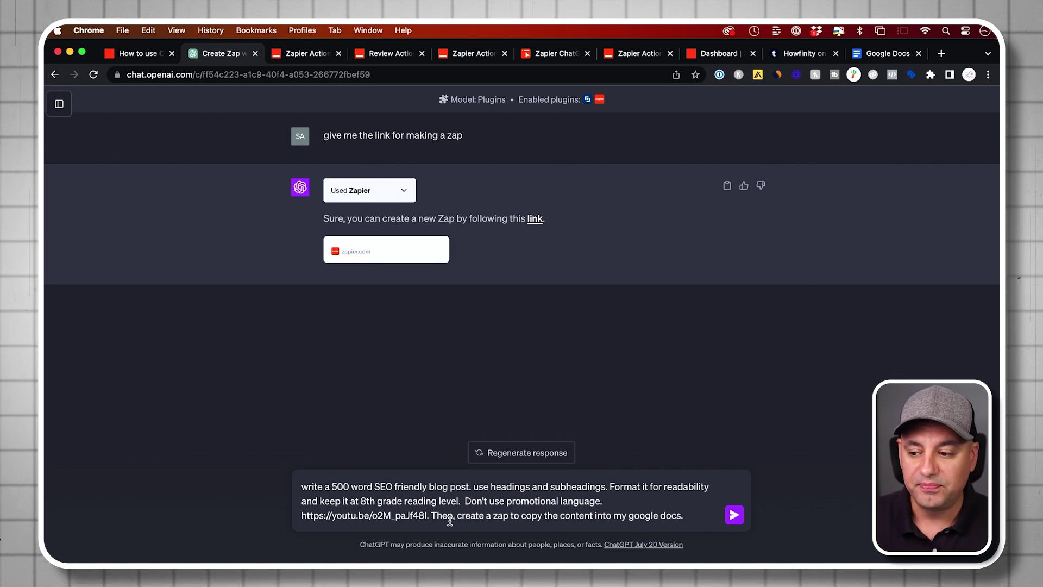
drag(432, 516, 691, 515)
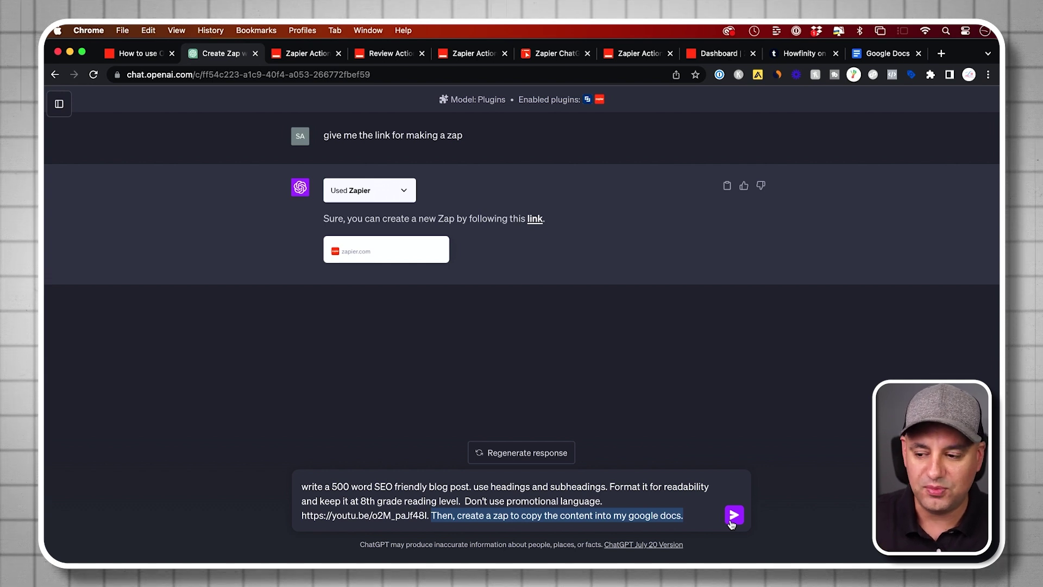
click(732, 514)
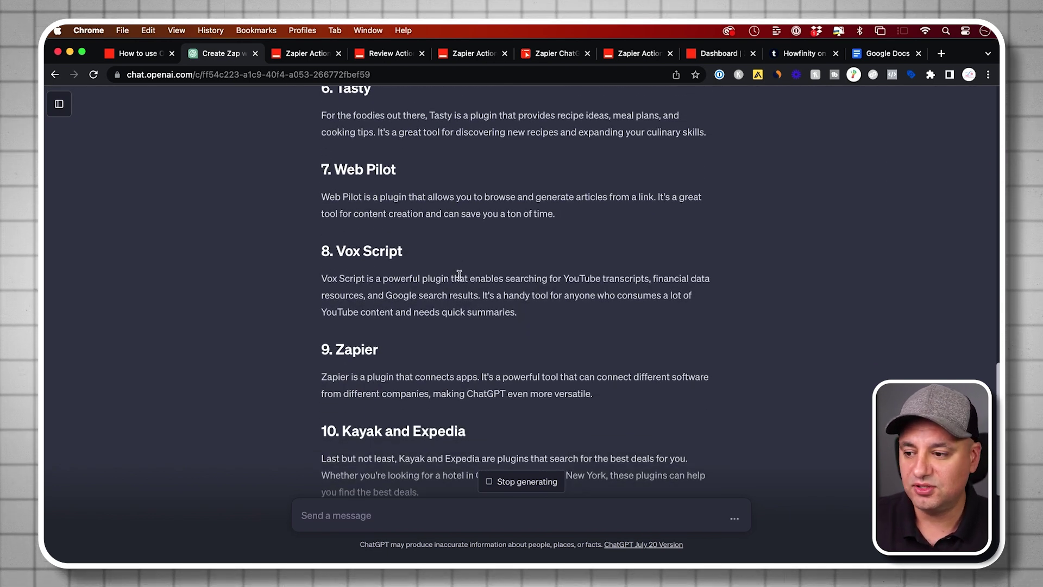
Highlight the reply's line about creating a Zap, then clear the selection
triple_click(325, 386)
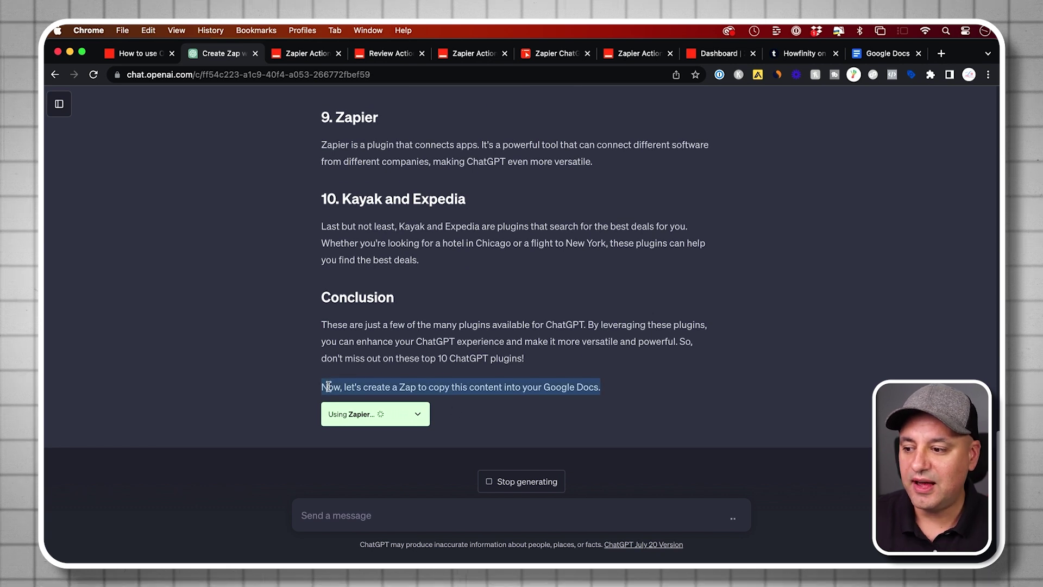
drag(323, 386, 595, 386)
click(612, 389)
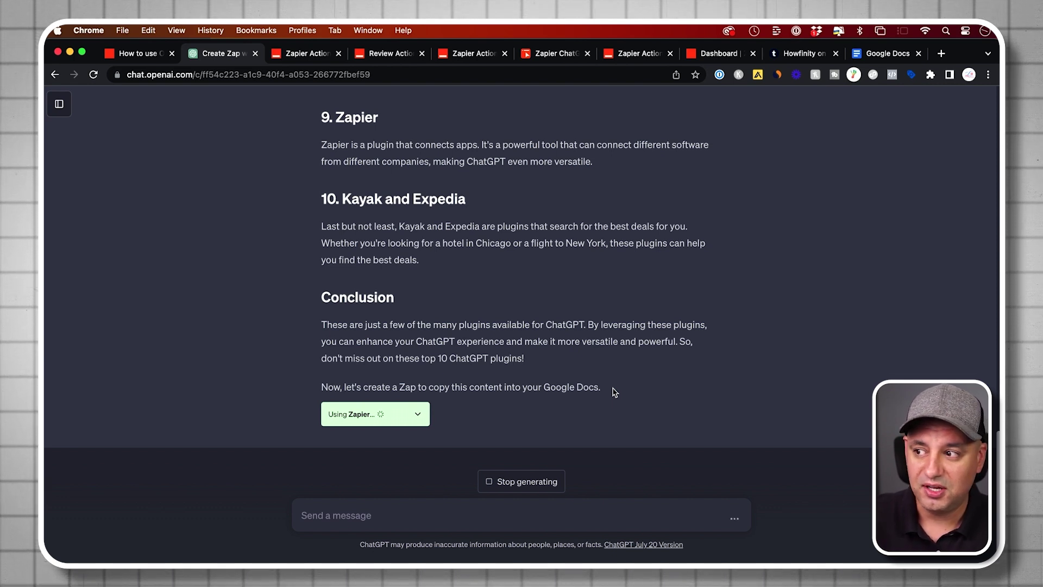
Check the saved Zapier actions, then open the action for 'Top 10 ChatGPT Plugins You Can't Miss - Part 1'
click(301, 54)
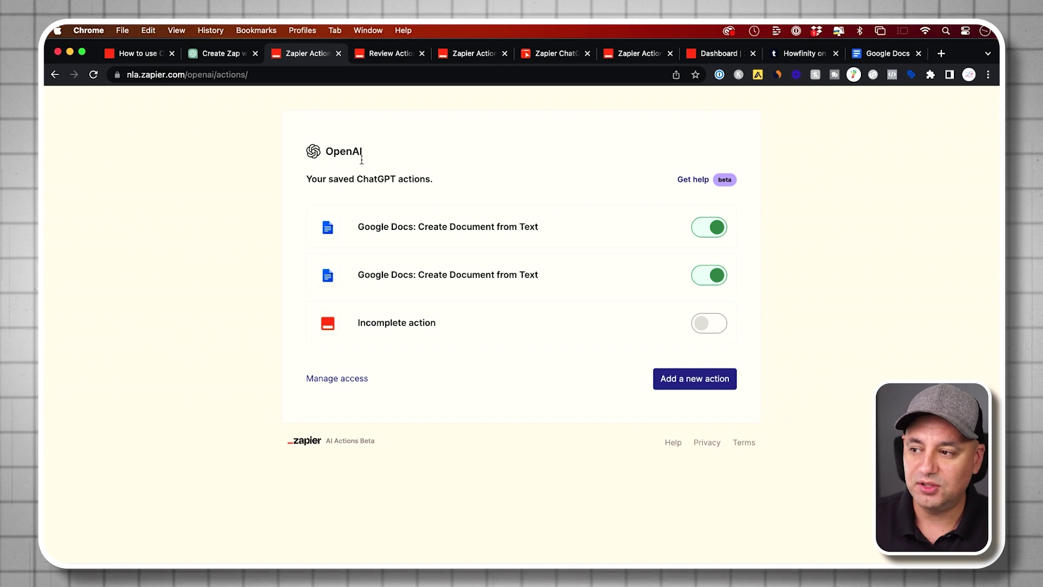
click(221, 54)
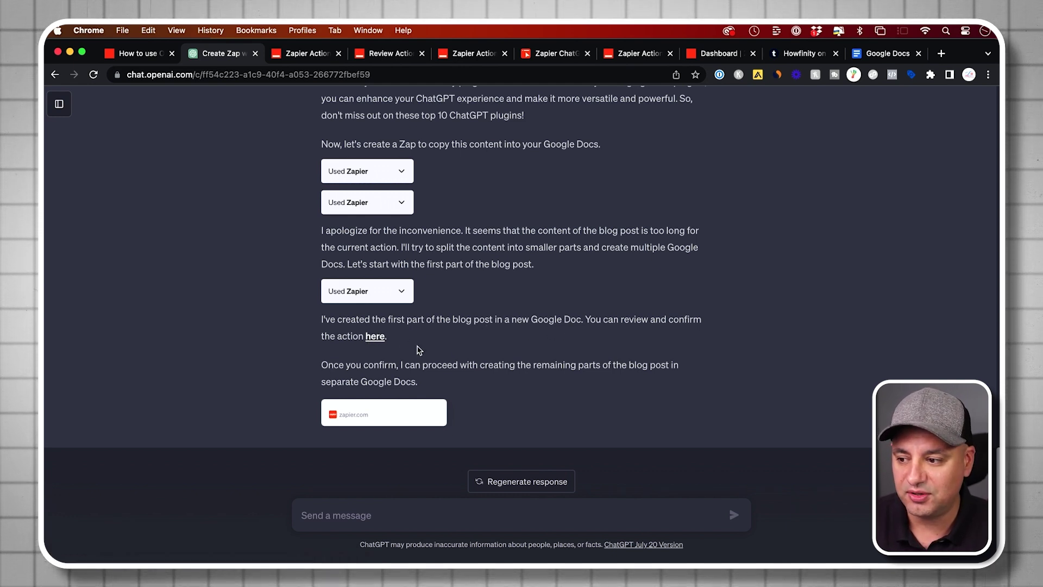
click(374, 337)
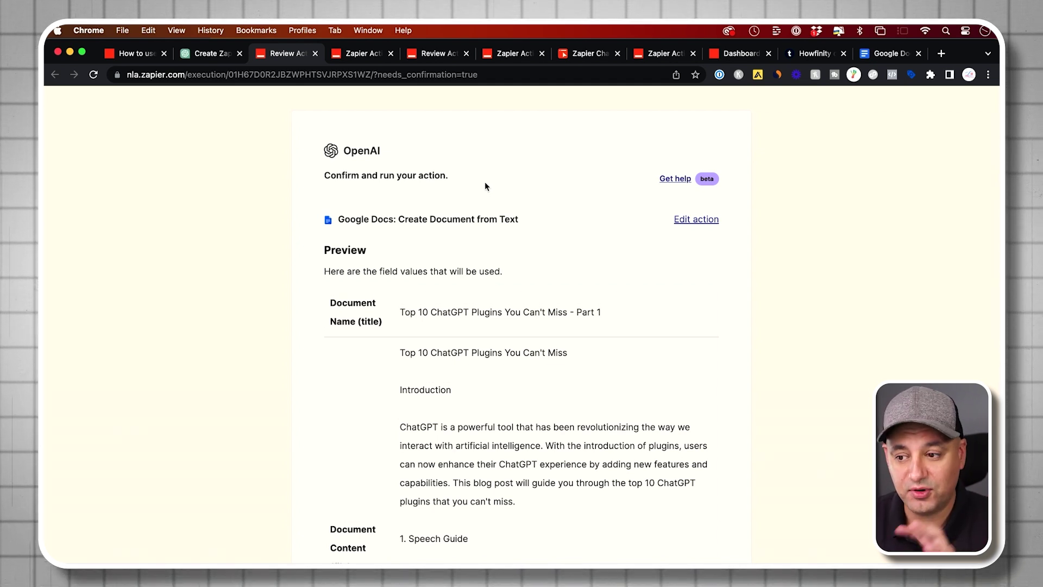
Run the Google Docs action creating 'Top 10 ChatGPT Plugins You Can't Miss - Part 1'
scroll(486, 186, down, 7)
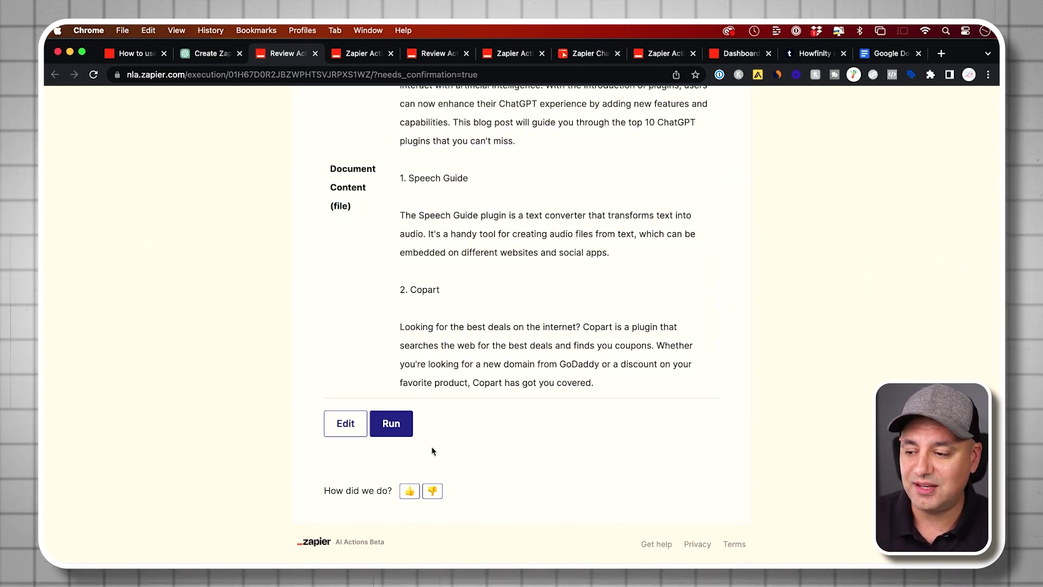
click(391, 424)
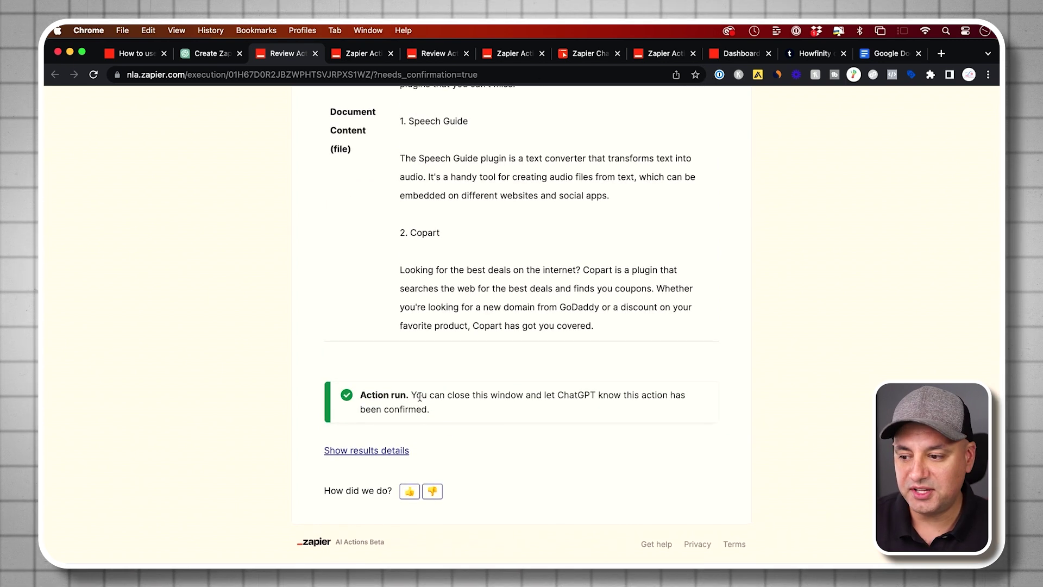
Reload Google Docs to find the new 'Top 10 ChatGPT Plugins' document among recent files
click(880, 54)
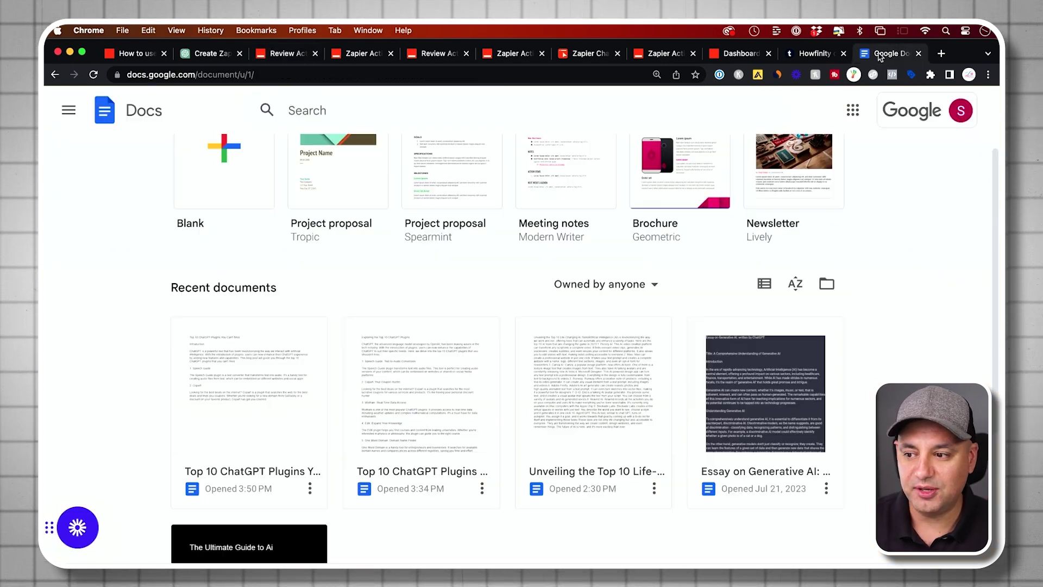
key(super+r)
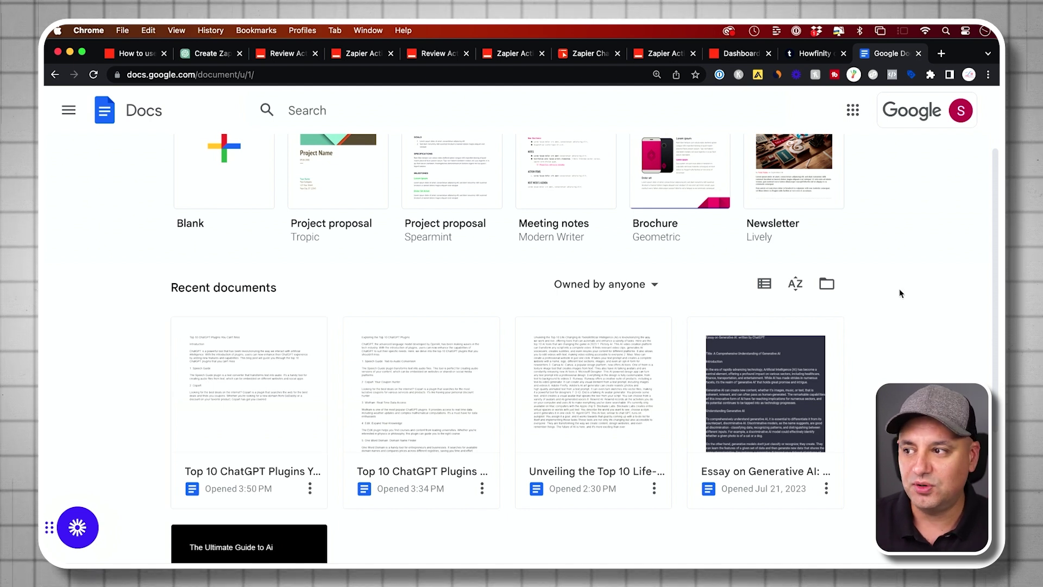
click(282, 53)
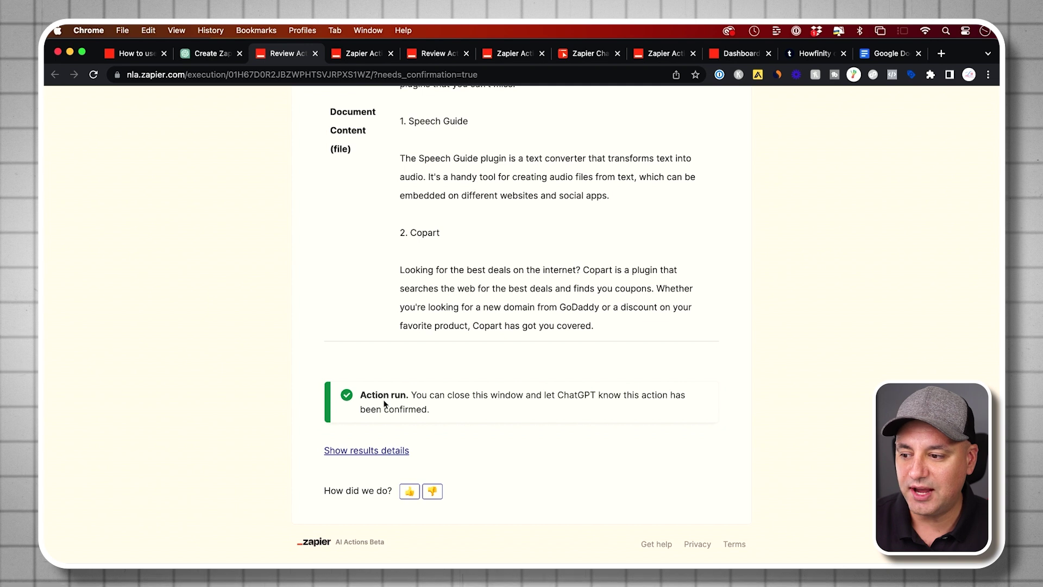
click(210, 53)
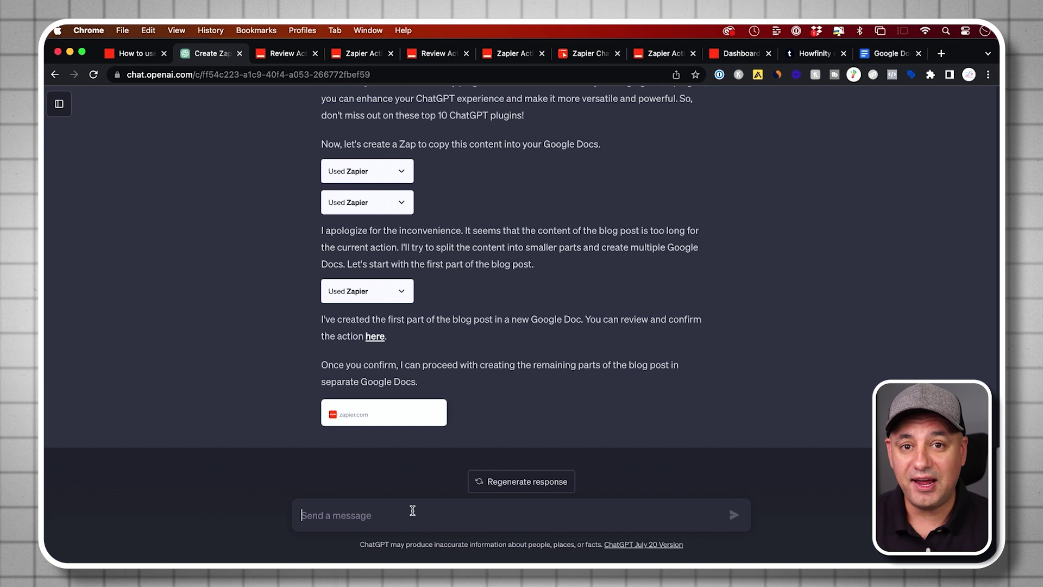
Send ChatGPT the Google Docs-to-Tumblr Zap request and open the Zap draft it links
text(create a zap to take that google docs and turn it into a tumblr post and publish it.)
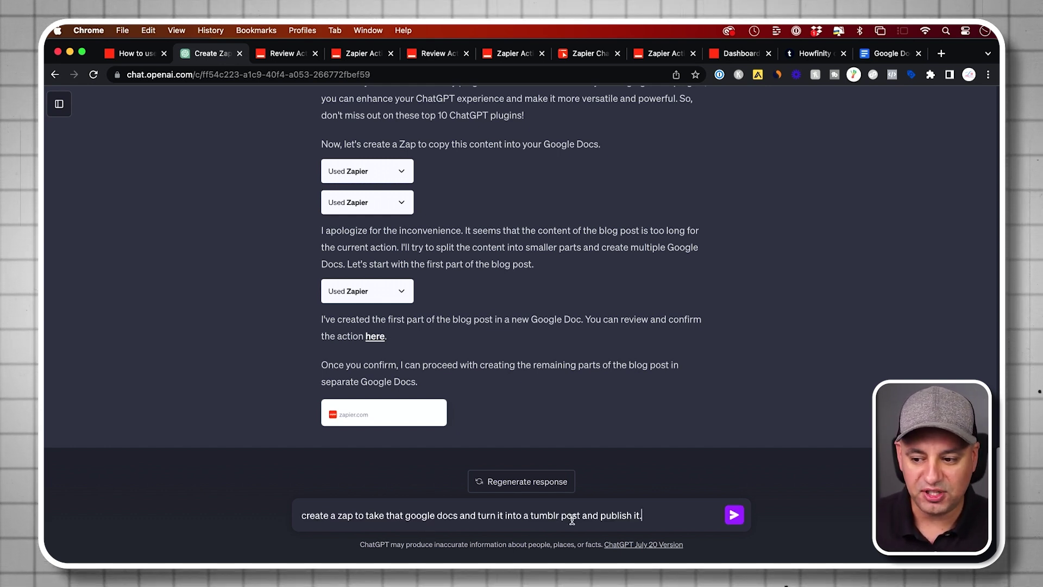
click(734, 515)
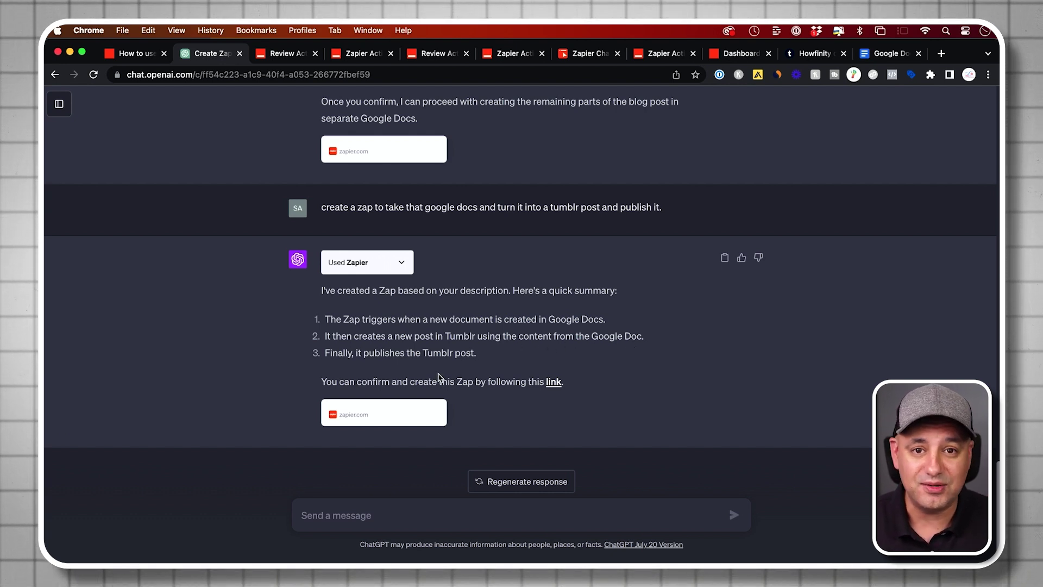
click(554, 383)
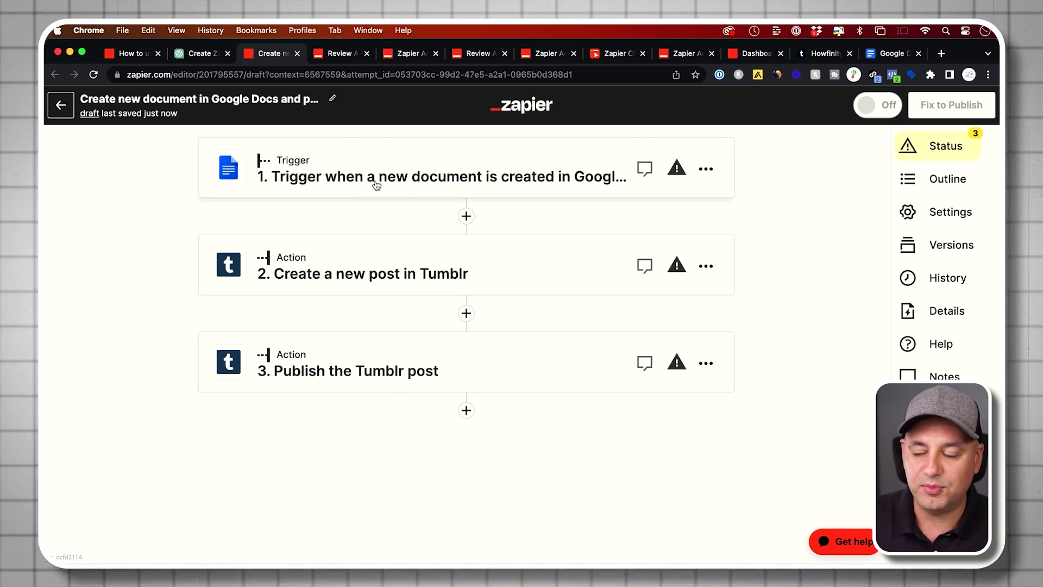
Confirm the Google Docs New Document trigger event and its connected account
click(355, 181)
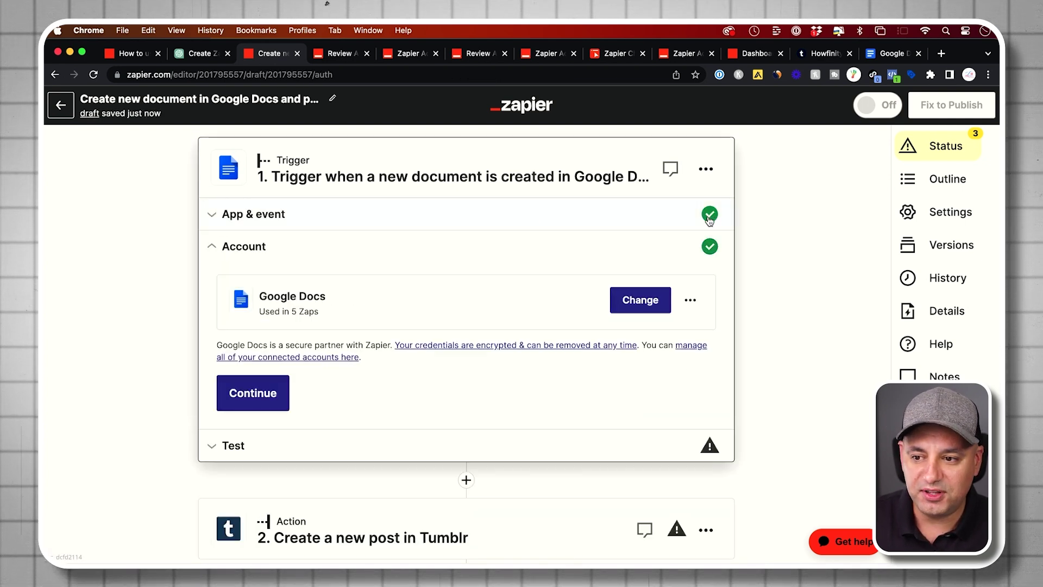
click(267, 213)
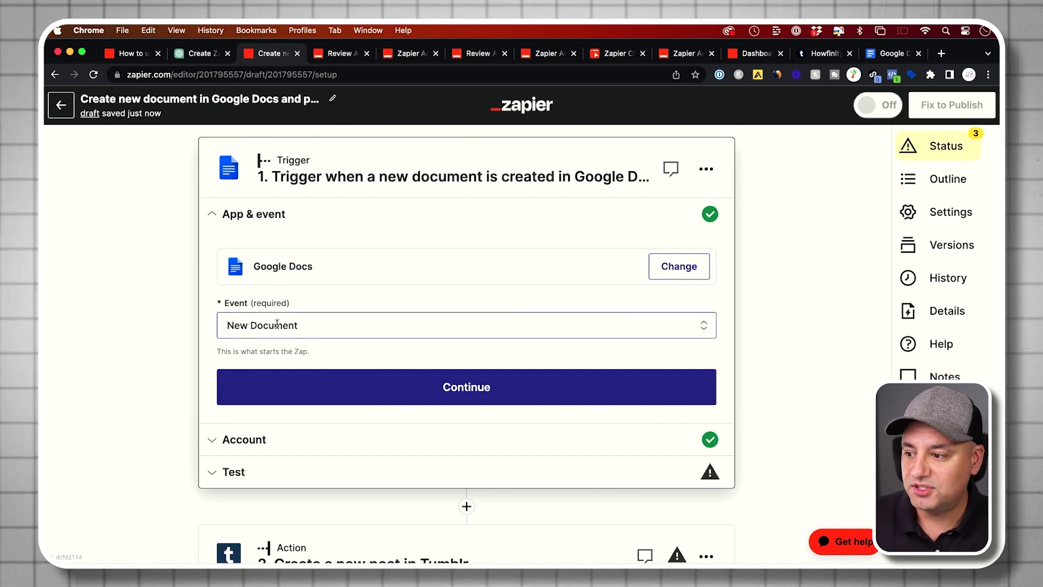
click(426, 386)
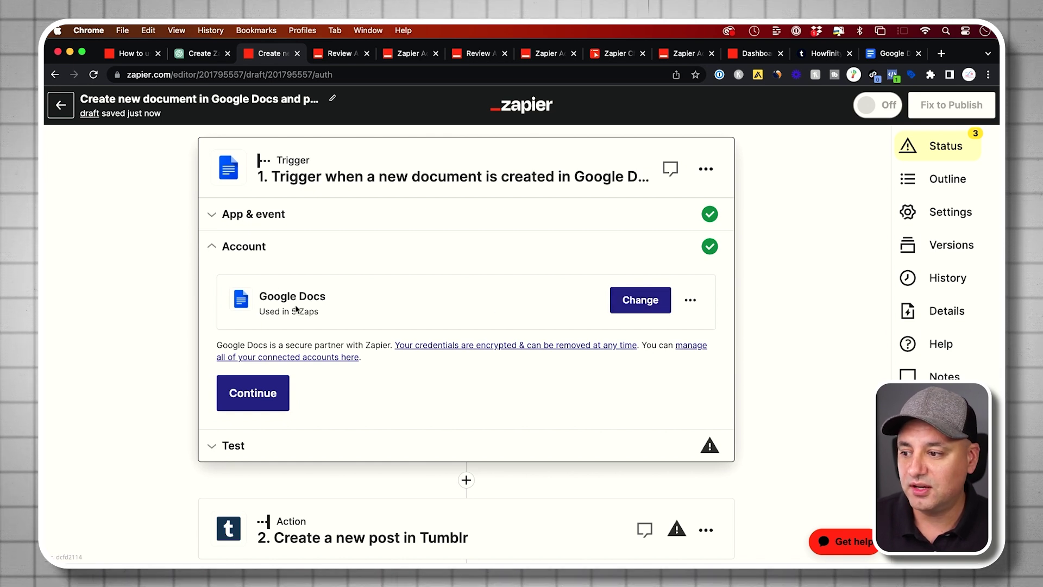
click(252, 393)
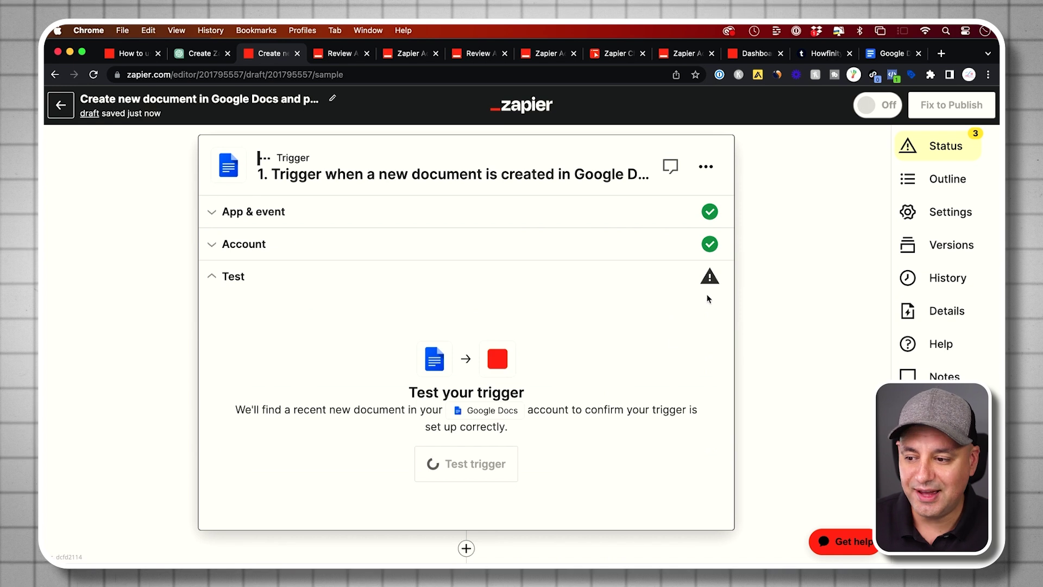
Test the trigger and continue with New Document B as the sample record
click(465, 467)
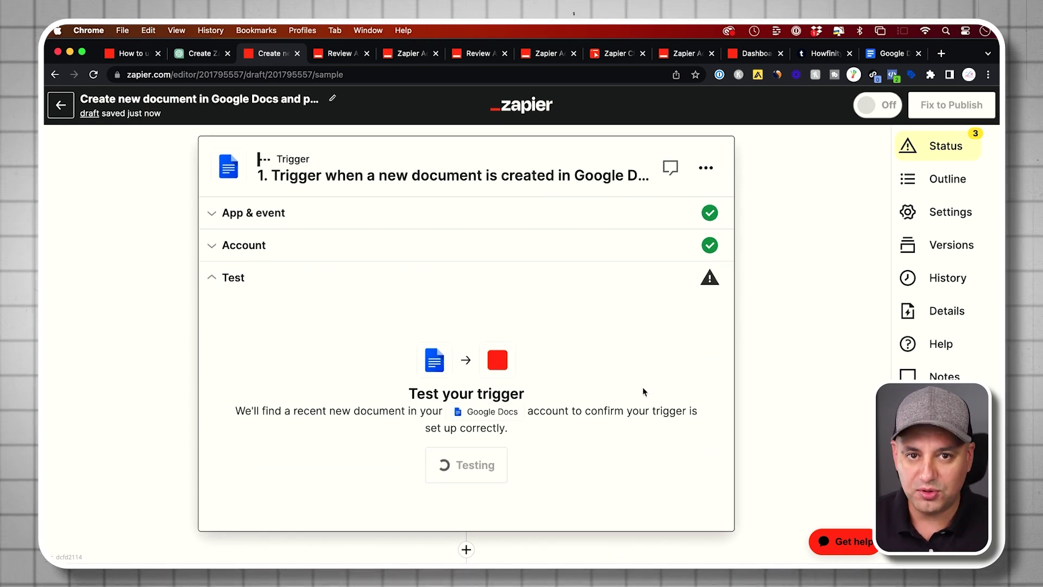
click(318, 374)
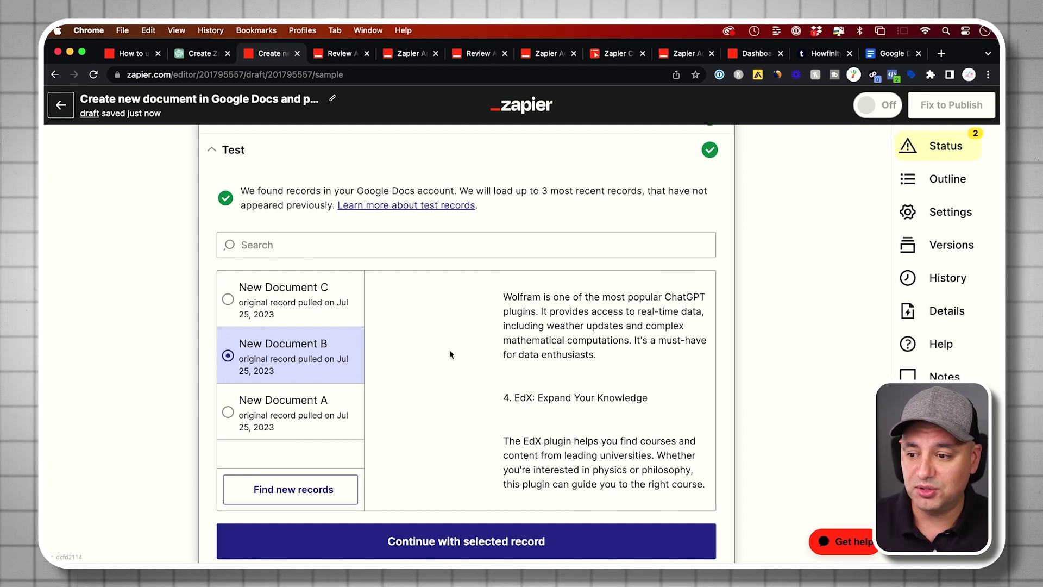
scroll(516, 348, down, 2)
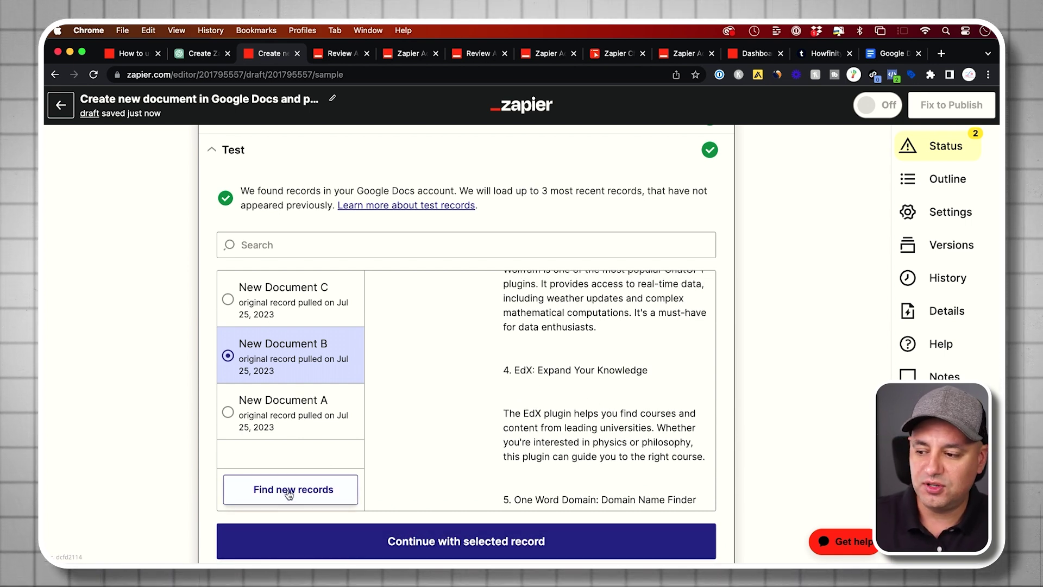
click(556, 541)
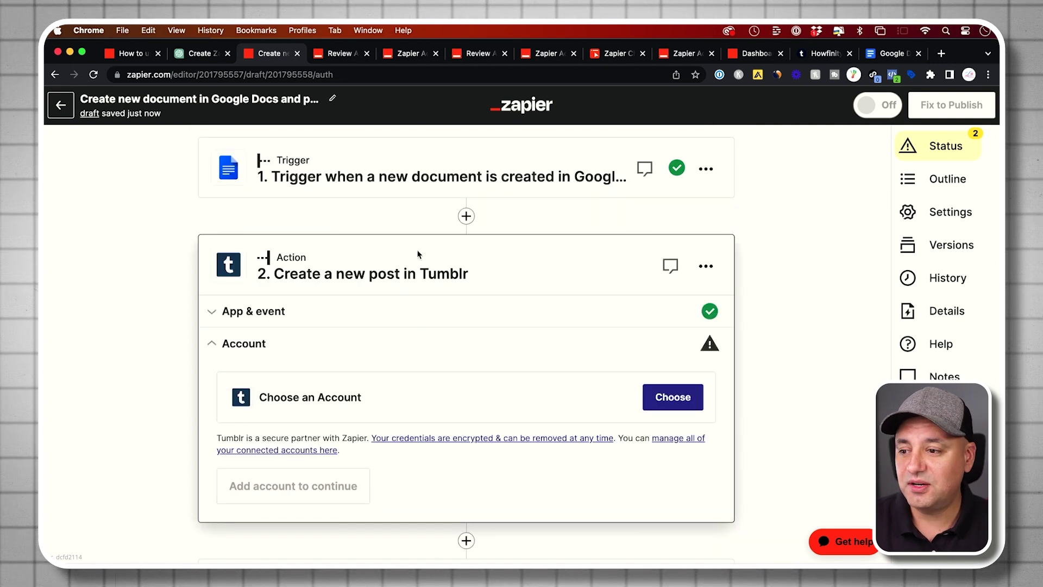
Keep Tumblr's Create Text Post event and confirm the connected Tumblr account
click(277, 312)
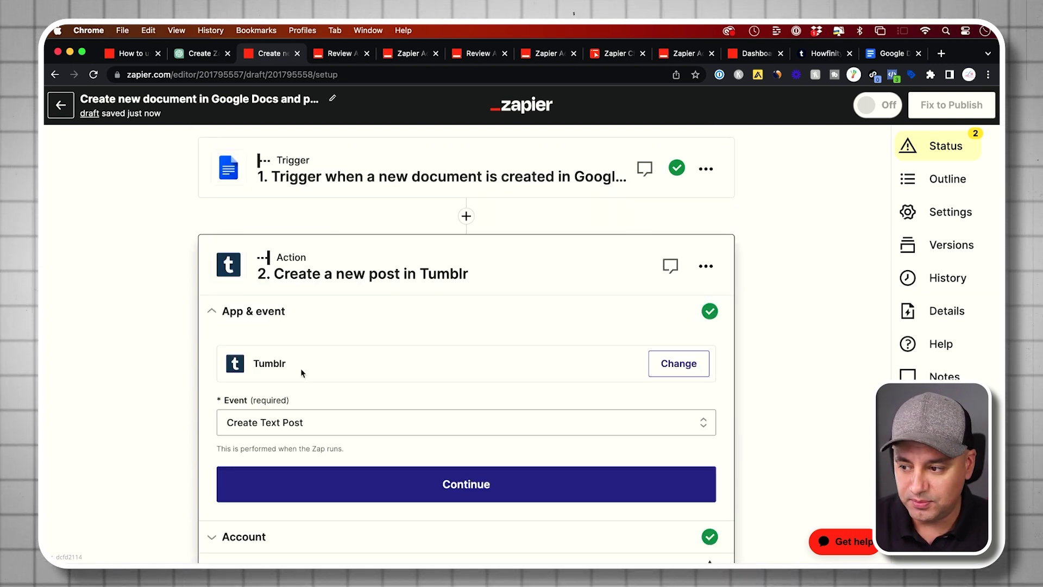
click(680, 364)
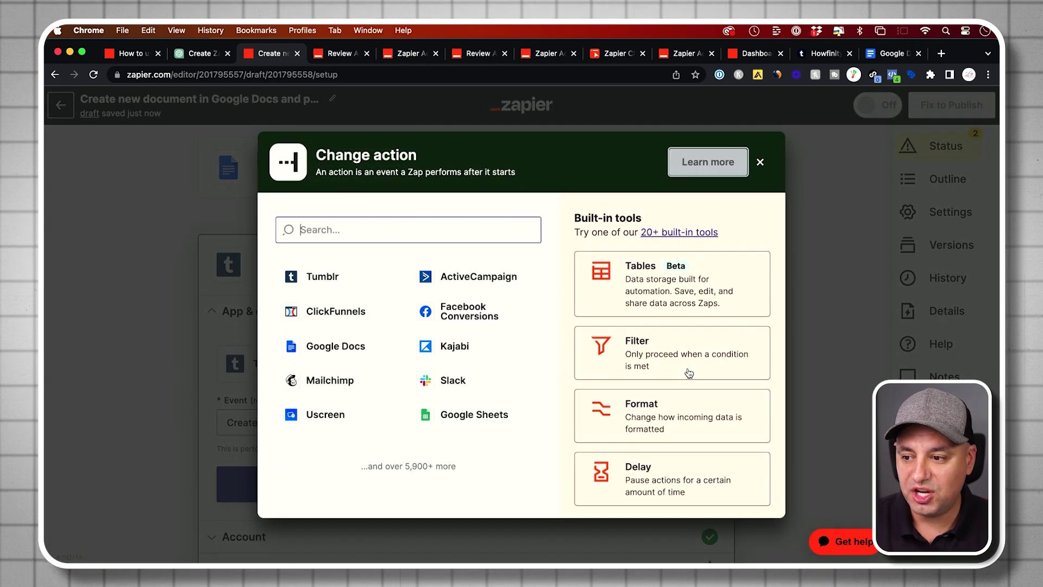
text(medi)
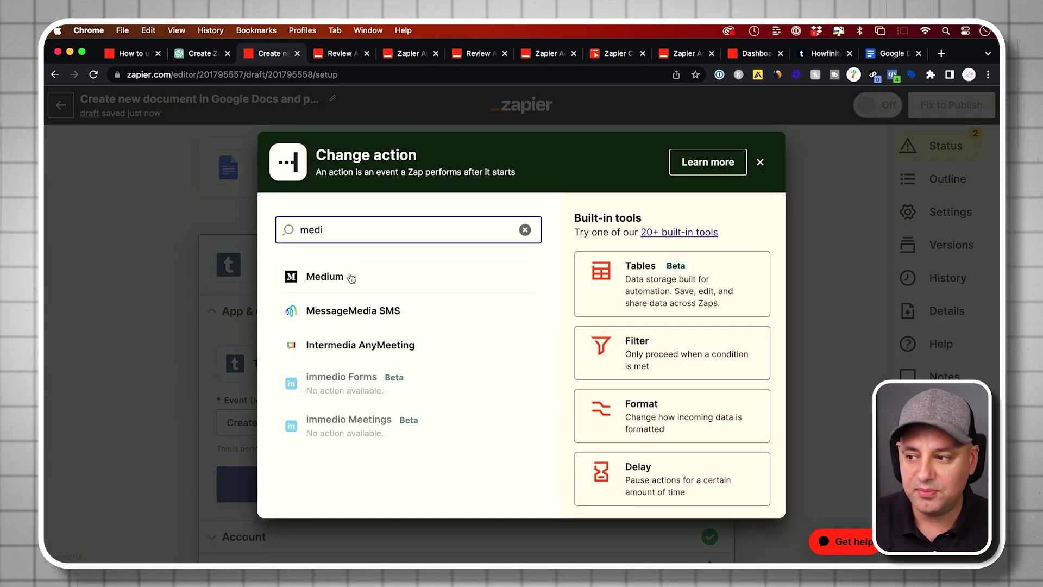
key(Escape)
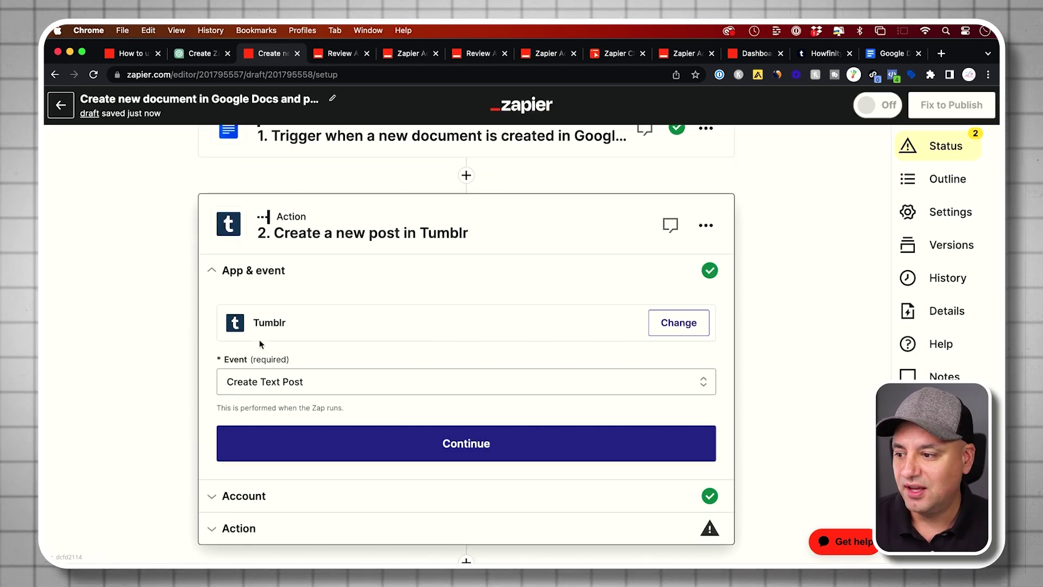
scroll(380, 387, down, 2)
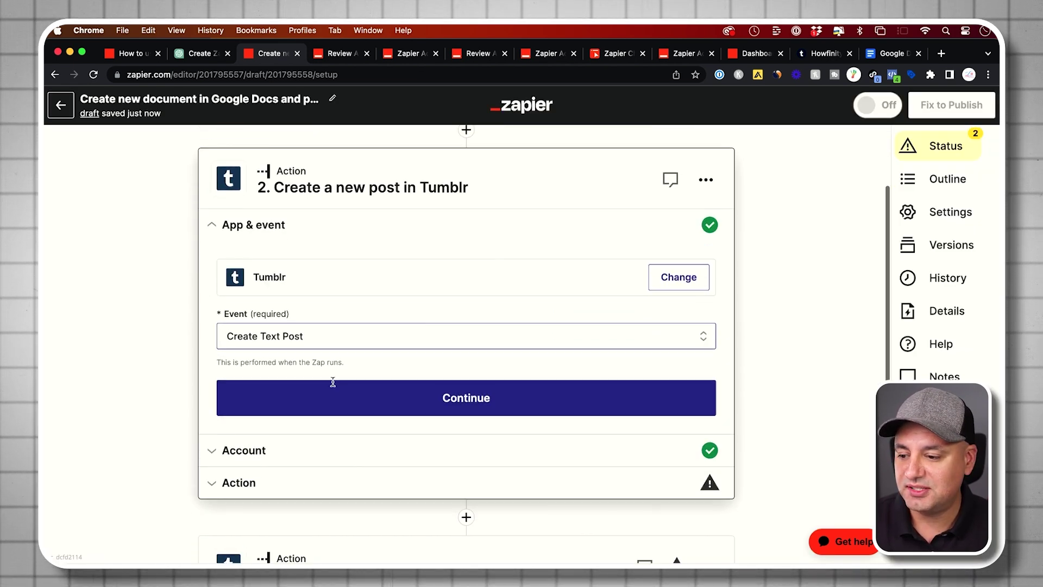
click(445, 389)
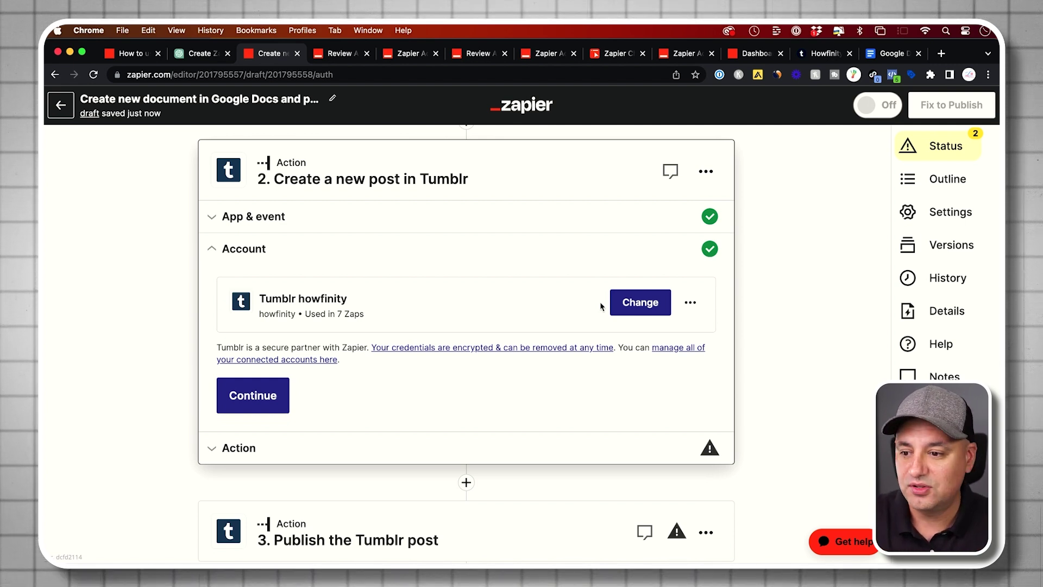
click(253, 400)
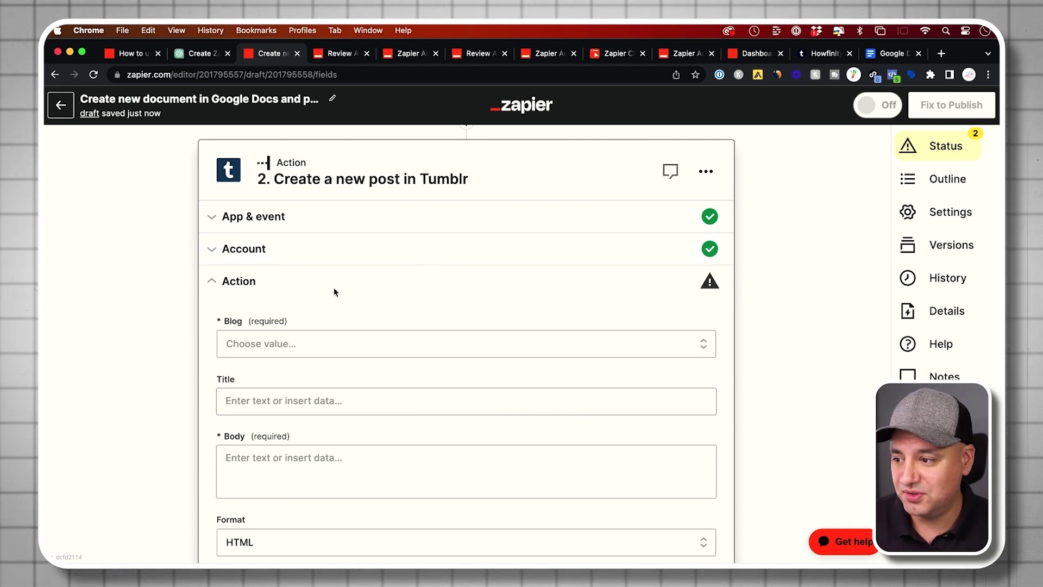
Post to the Howfinity blog, using the Google Doc's title as the post title
scroll(323, 293, down, 2)
click(233, 307)
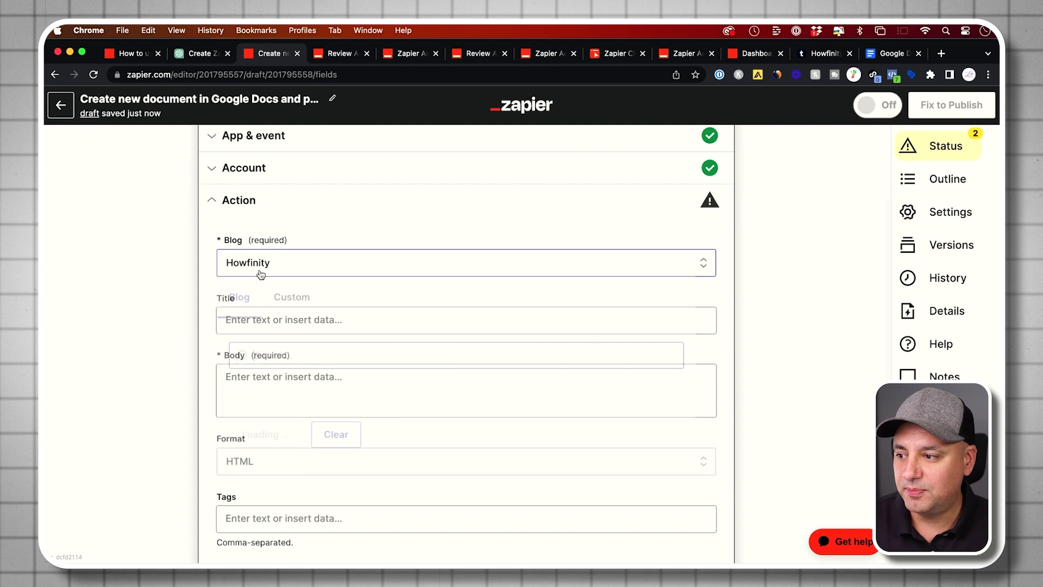
scroll(343, 378, down, 1)
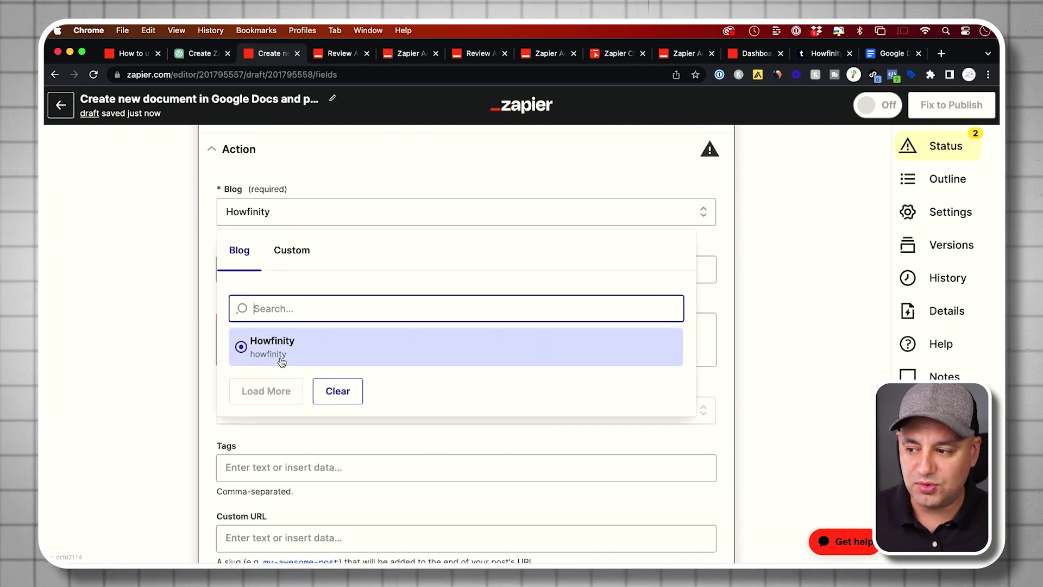
click(282, 353)
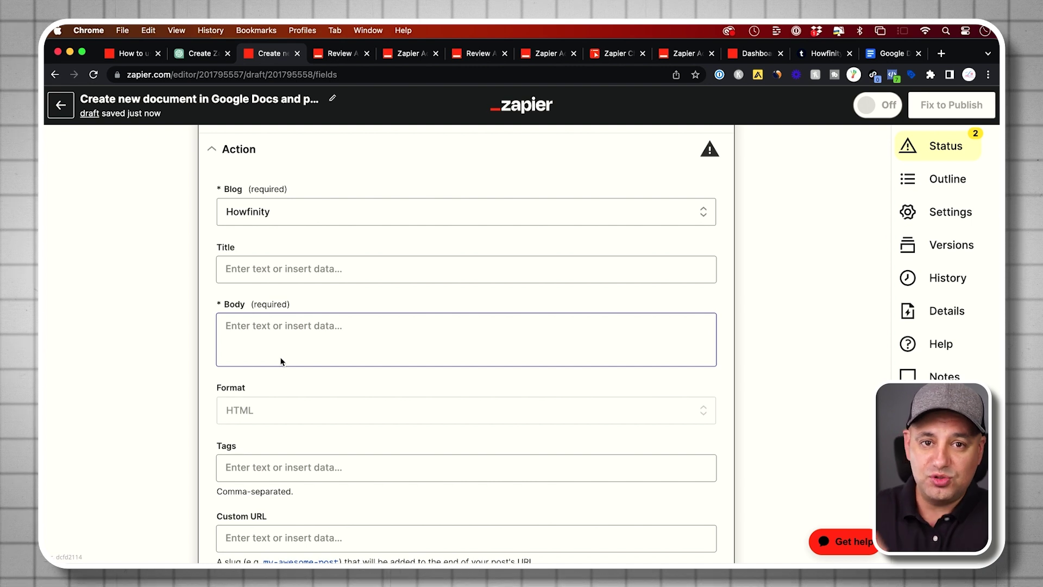
click(280, 256)
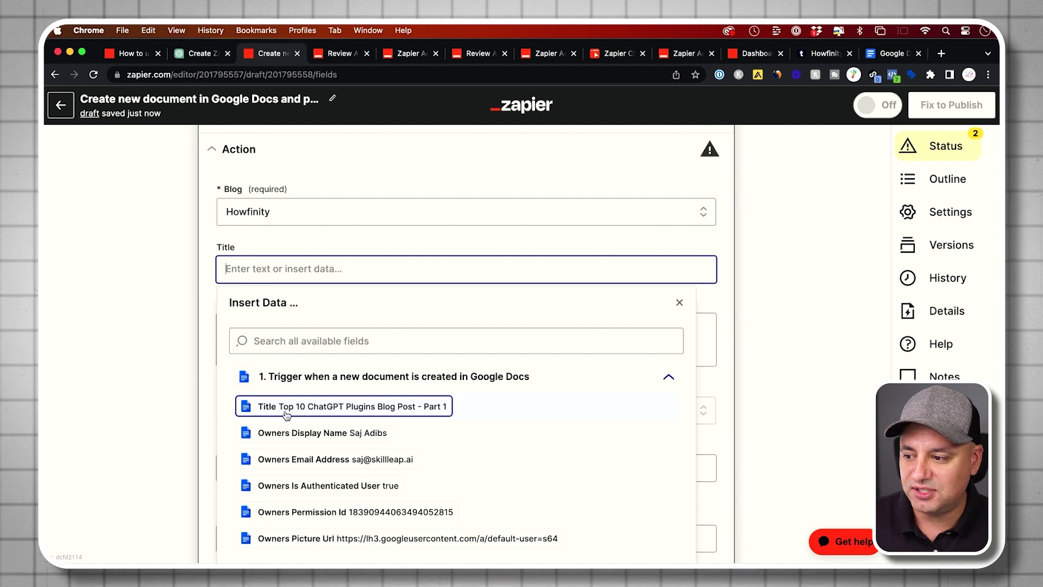
click(340, 408)
click(232, 254)
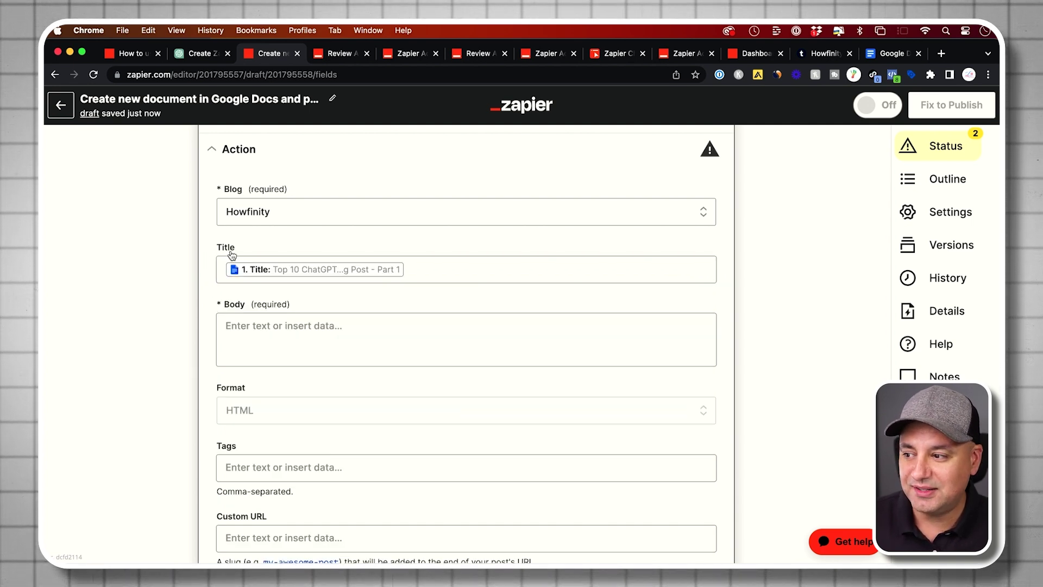
Map the document's File Raw Plaintext Content into the post Body
click(319, 340)
text(body)
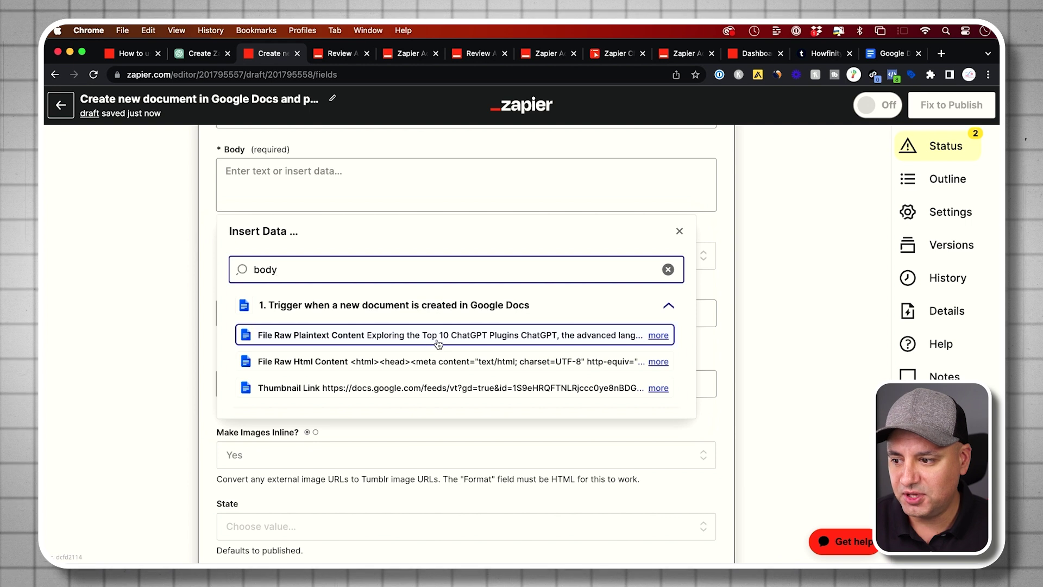
click(401, 341)
scroll(144, 304, up, 10)
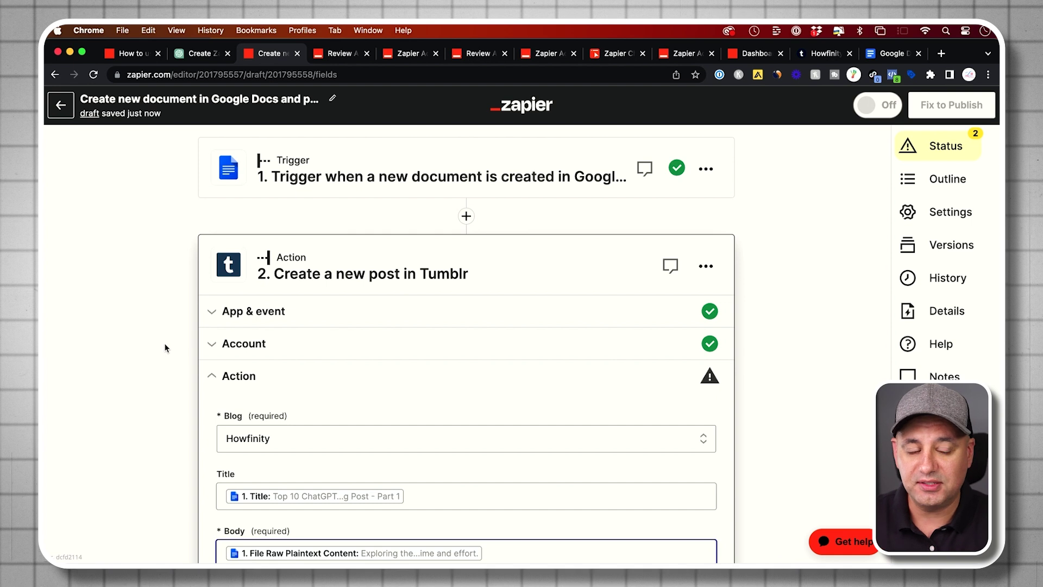
scroll(212, 360, down, 4)
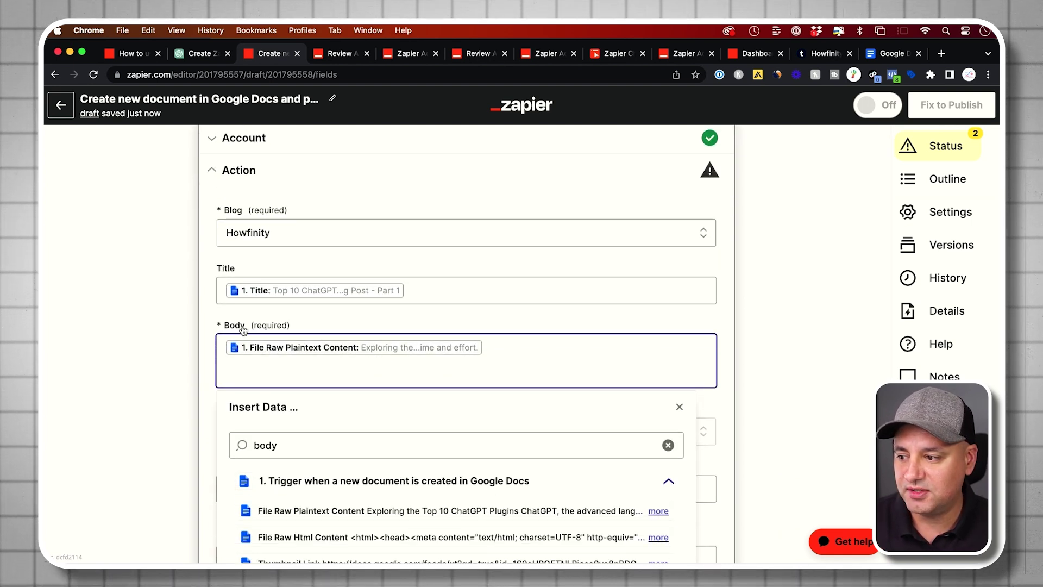
click(631, 304)
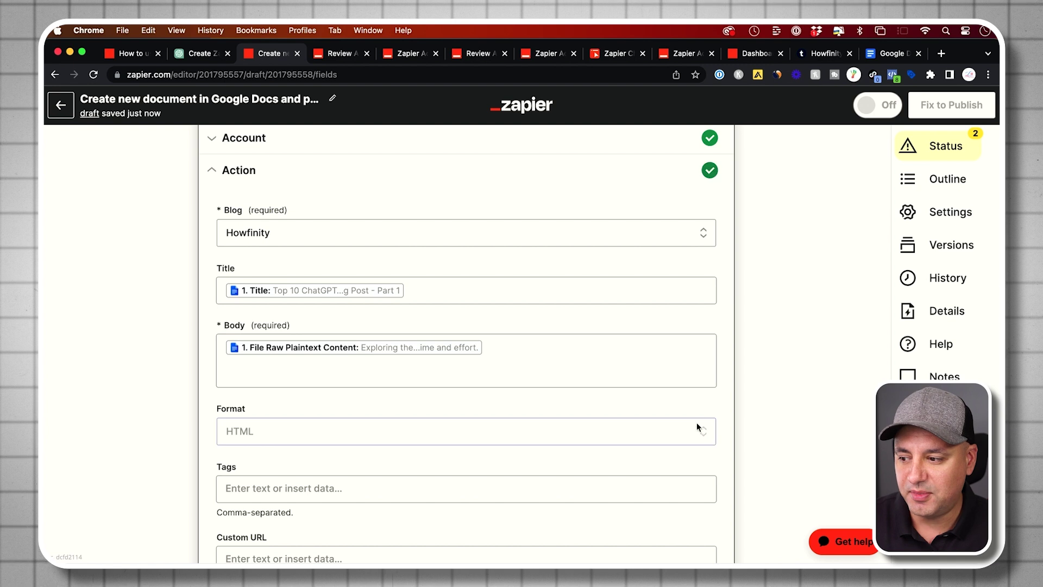
scroll(494, 395, down, 1)
scroll(196, 331, down, 3)
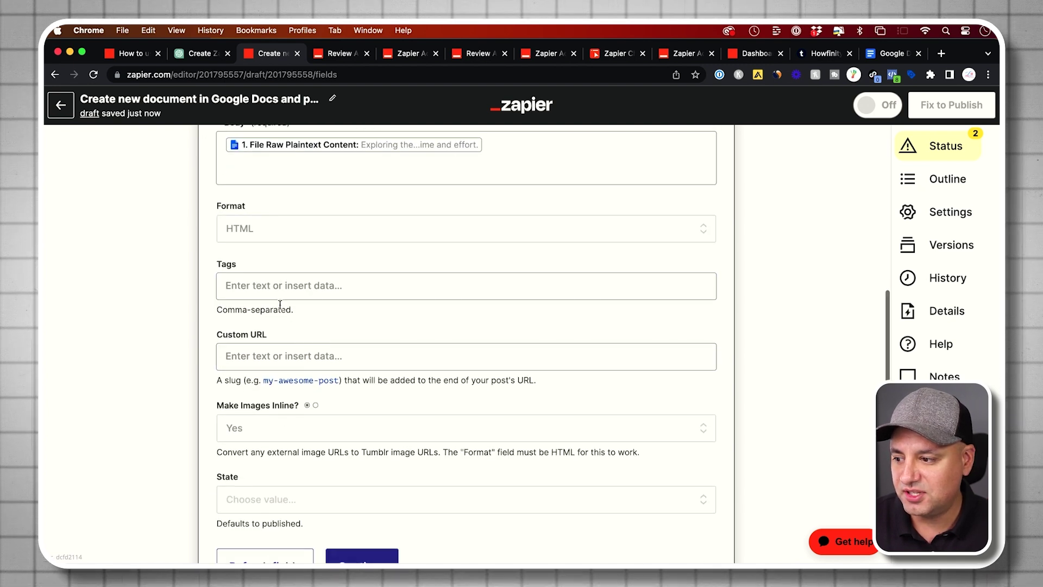
scroll(305, 362, down, 2)
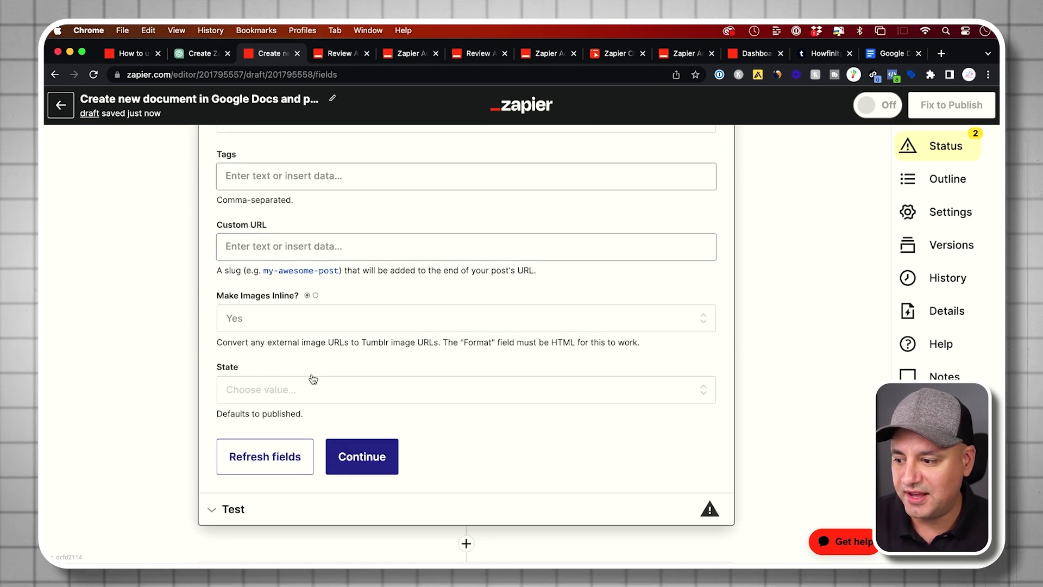
Review the preview and test the step, creating the Tumblr text post
click(392, 452)
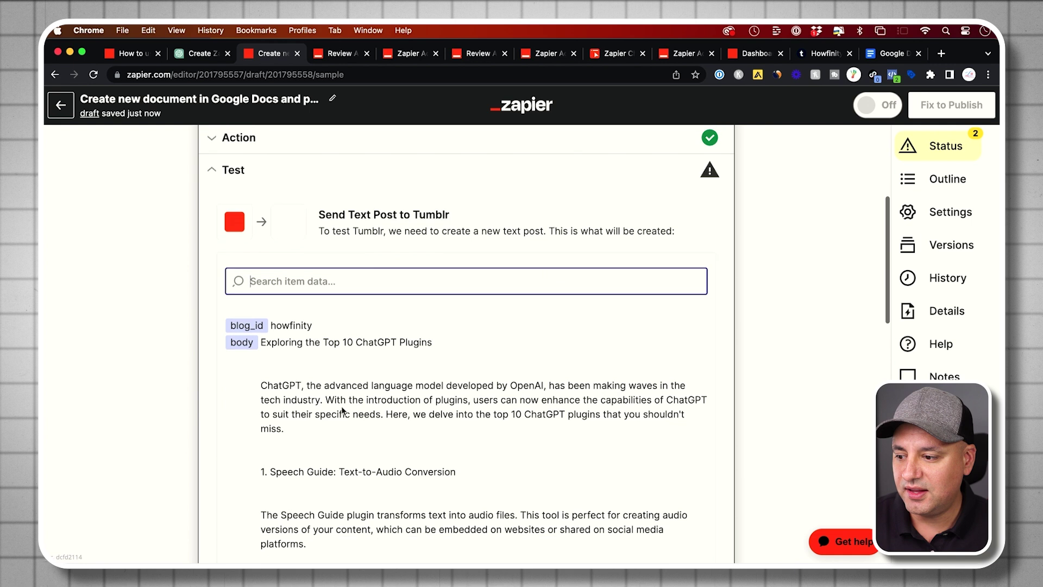
scroll(342, 410, down, 2)
scroll(251, 233, up, 1)
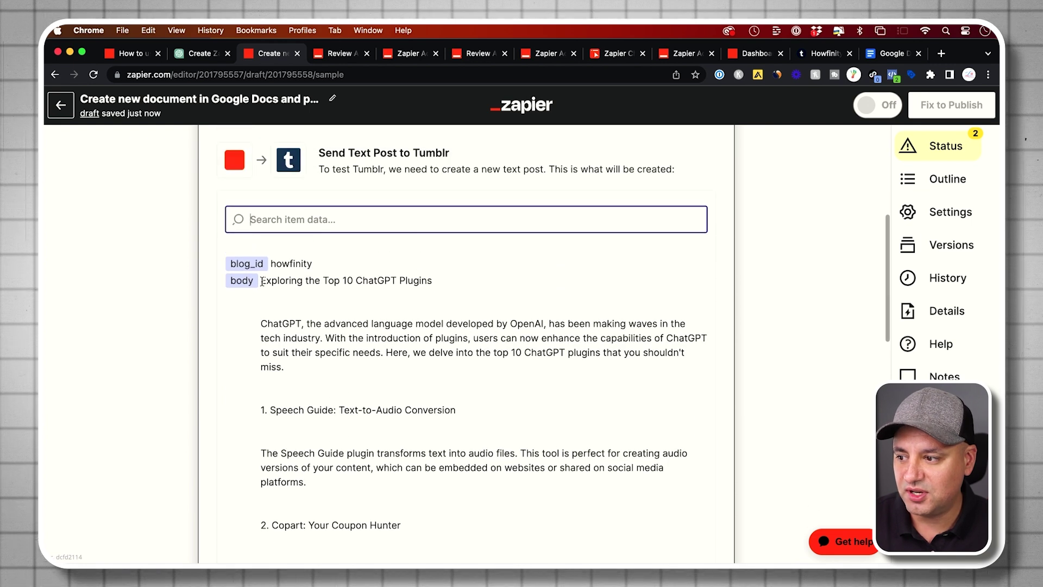
drag(262, 281, 458, 434)
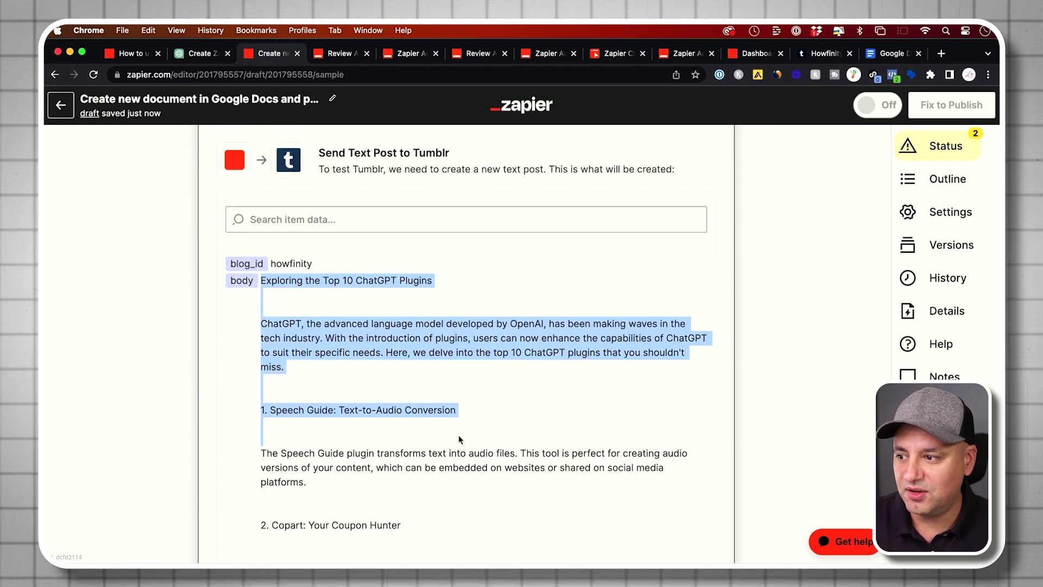
scroll(447, 408, up, 1)
scroll(447, 408, down, 1)
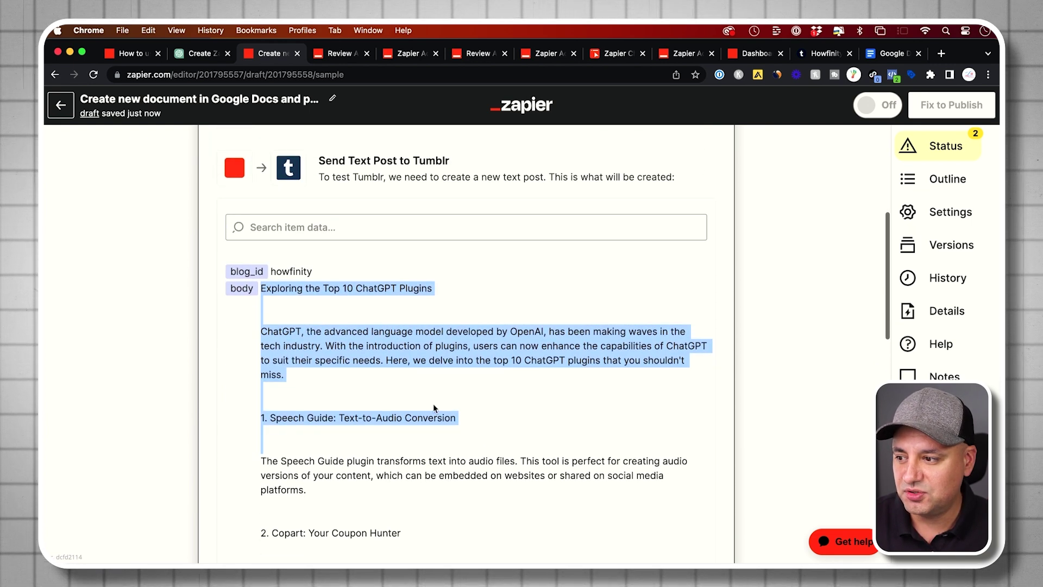
click(433, 403)
scroll(432, 403, down, 10)
scroll(432, 403, down, 6)
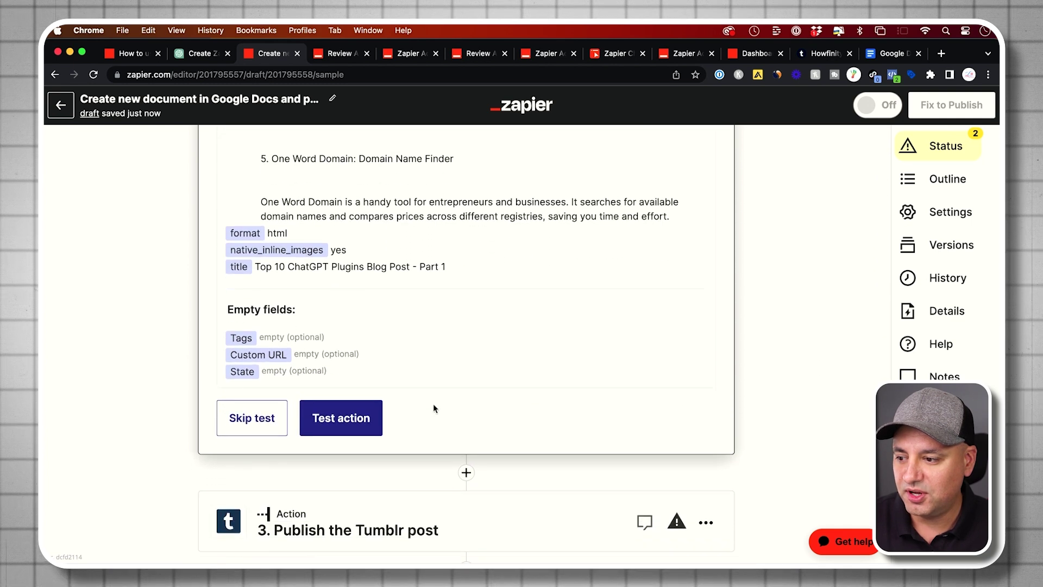
click(341, 380)
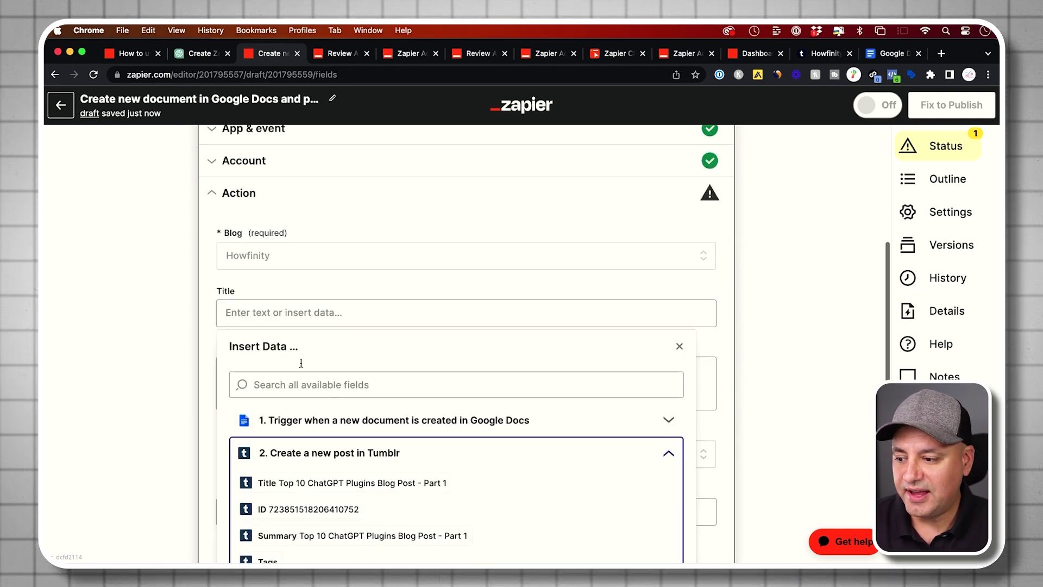
Map step 2's created post Title into the publish step's Title field
scroll(368, 380, down, 3)
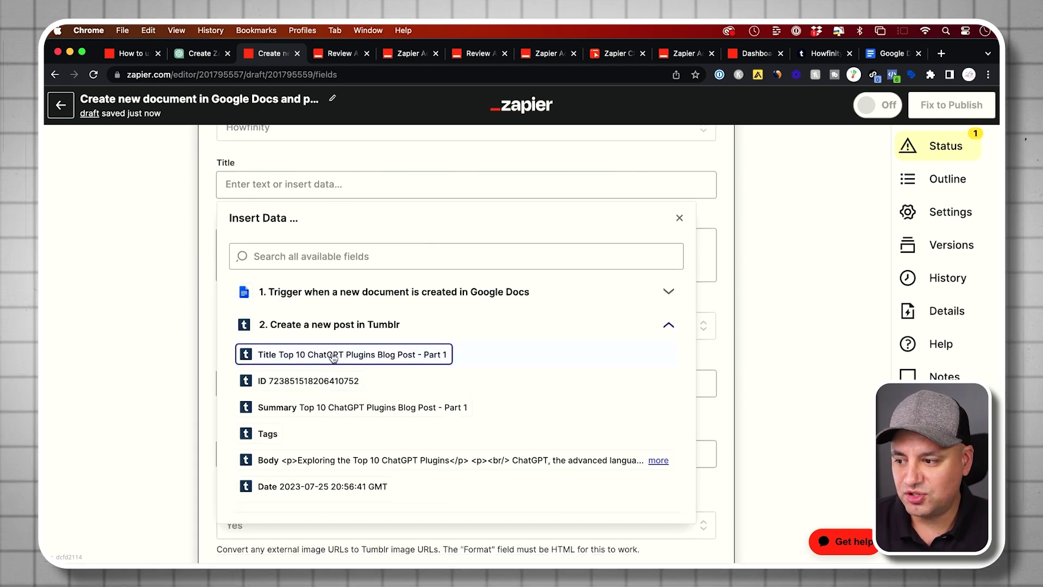
click(363, 355)
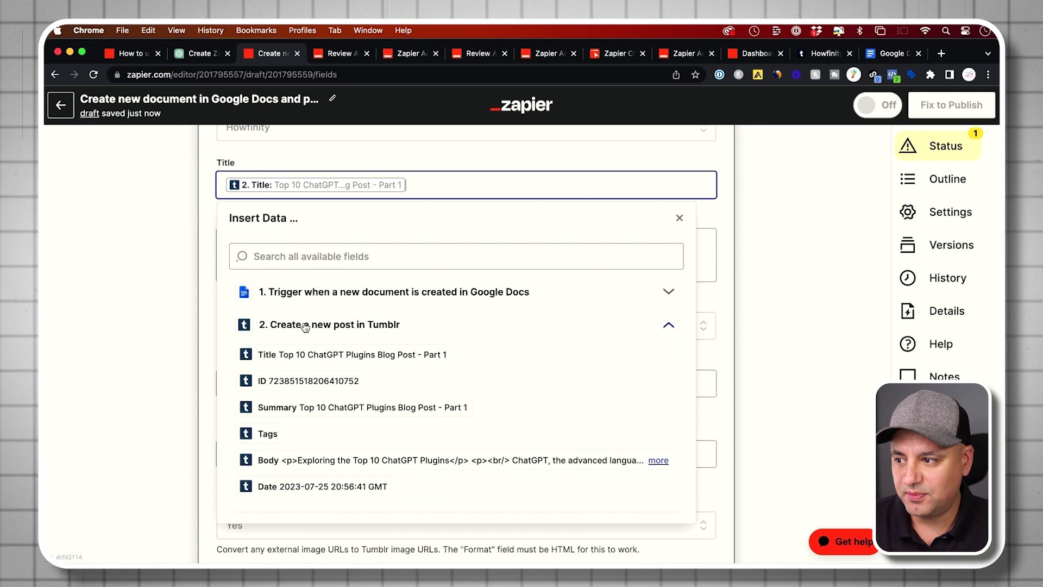
click(189, 237)
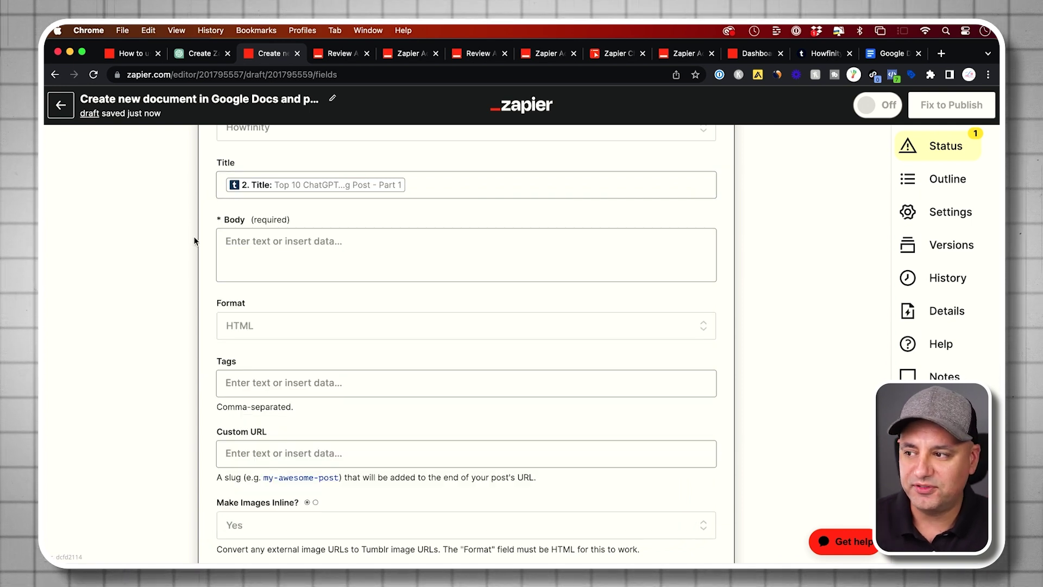
scroll(194, 240, up, 3)
scroll(291, 384, down, 2)
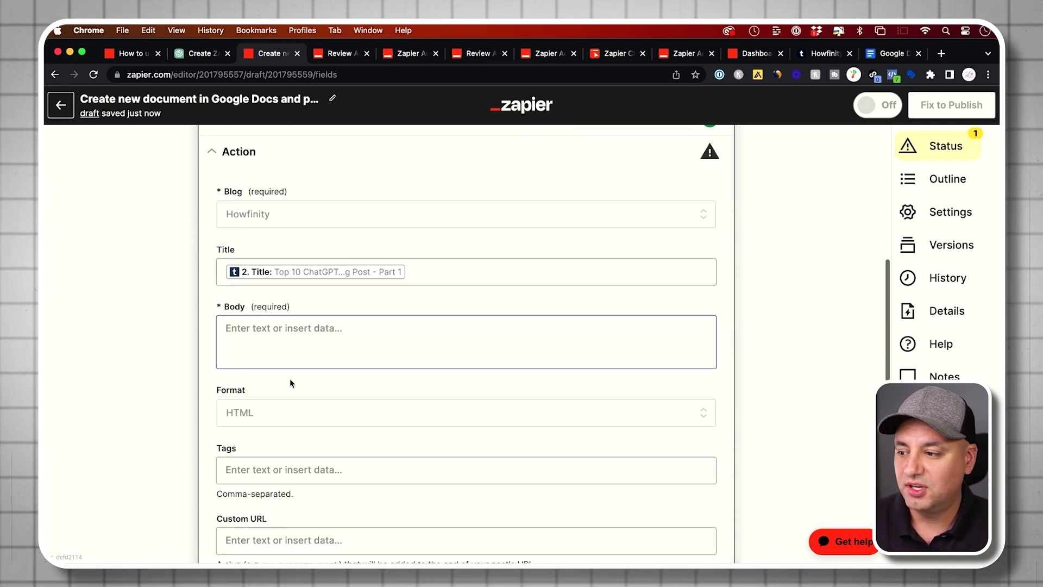
Map the created post's Body into Body and test publishing the Tumblr post
click(310, 345)
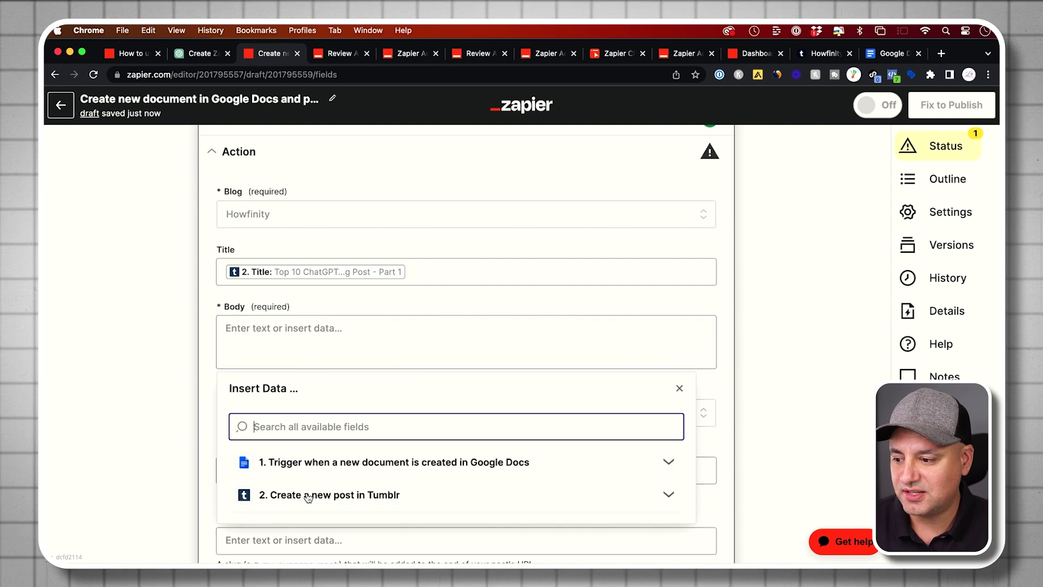
click(308, 498)
scroll(313, 493, down, 2)
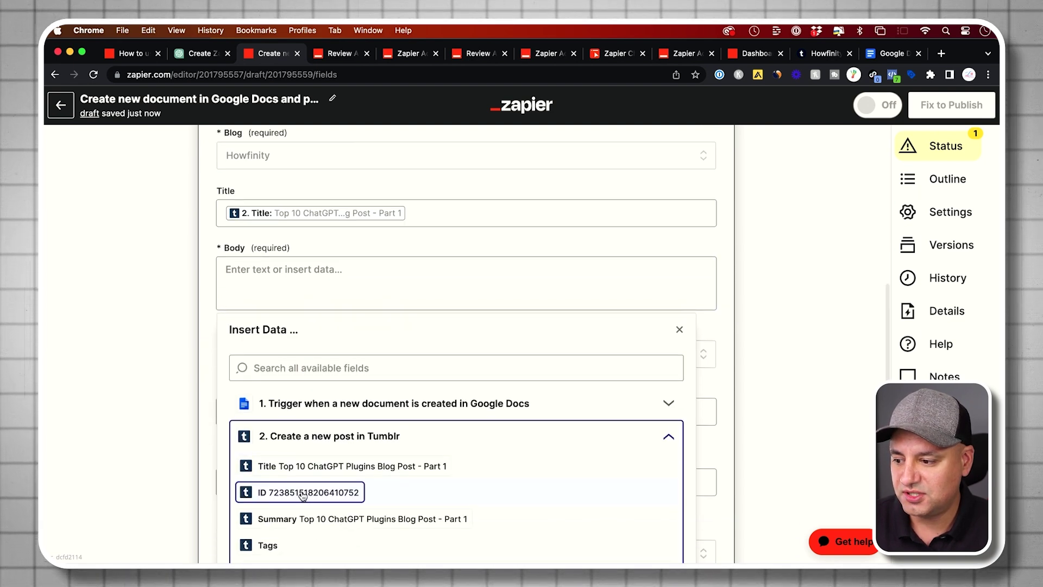
scroll(330, 501, down, 3)
scroll(331, 510, up, 1)
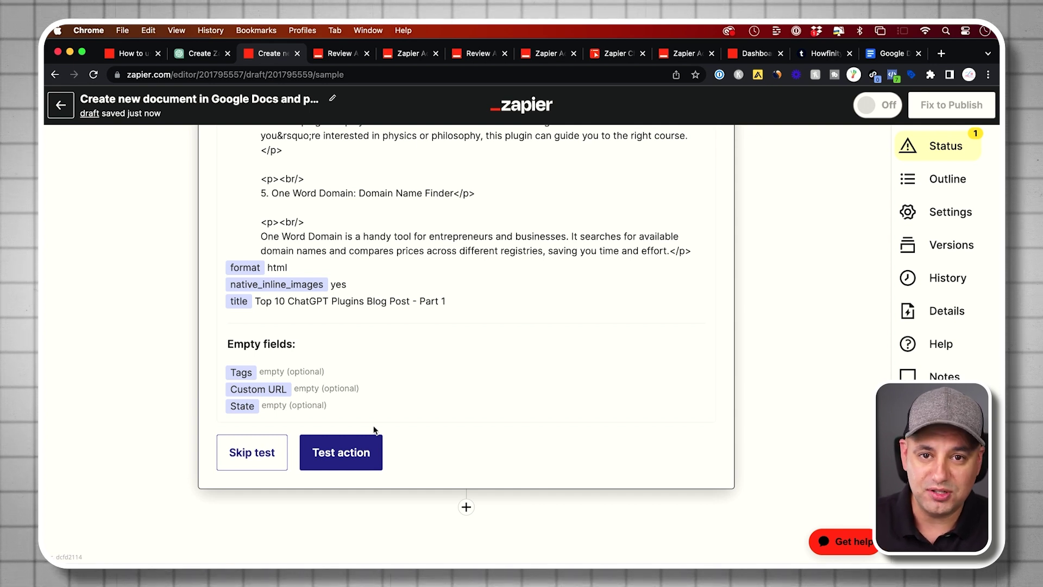
click(337, 455)
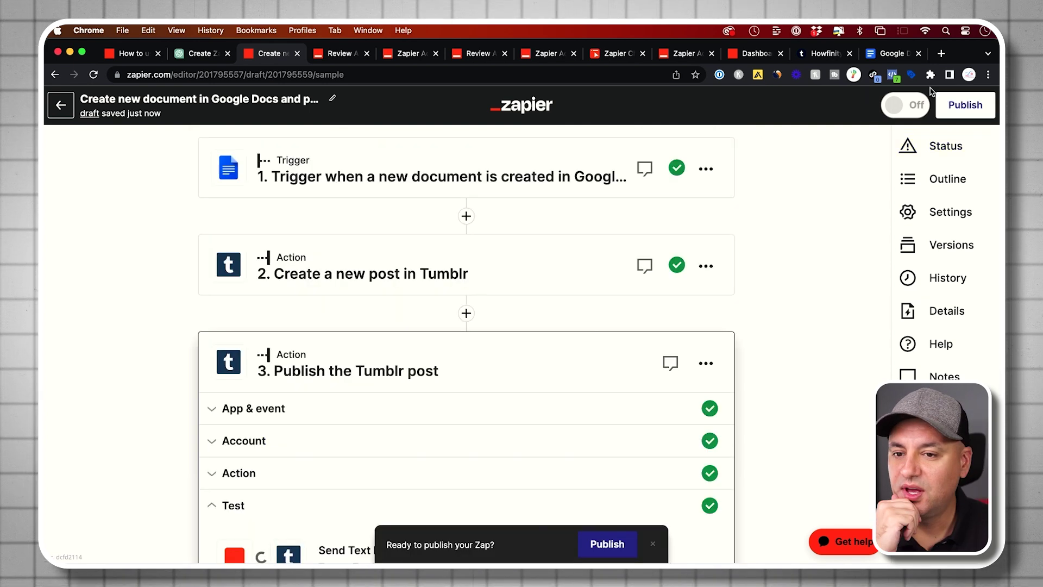
Publish the Zap as version 1 so it runs live
click(962, 106)
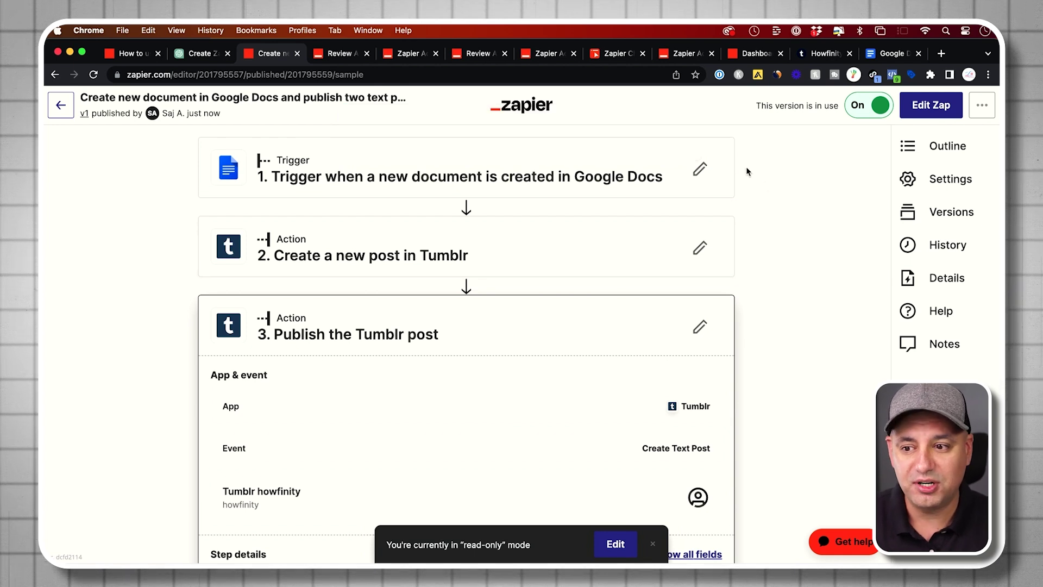
Check the Howfinity Tumblr blog for 'Top 10 ChatGPT Plugins Blog Post - Part 1'
click(823, 53)
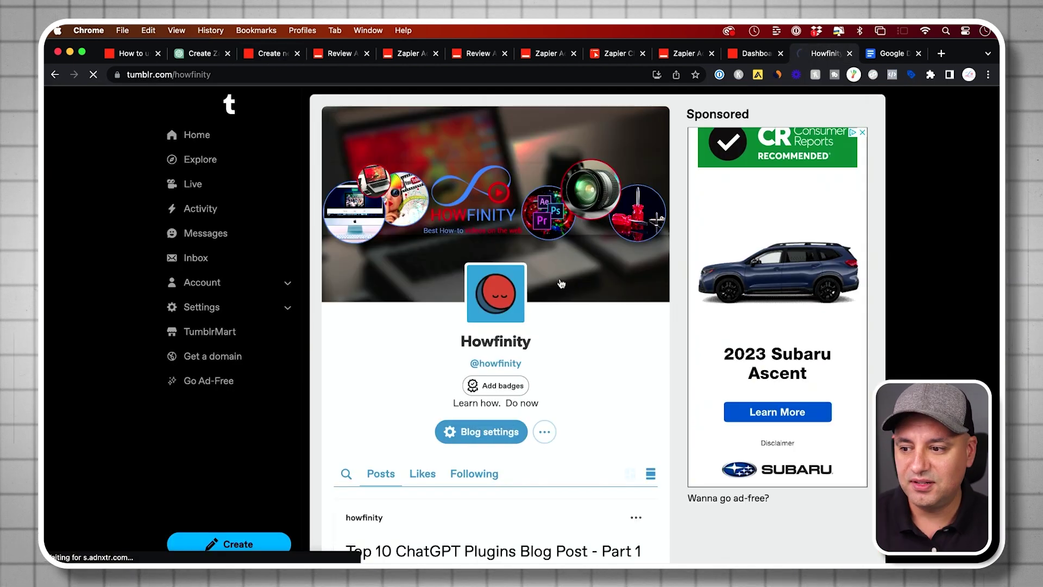
scroll(613, 314, down, 5)
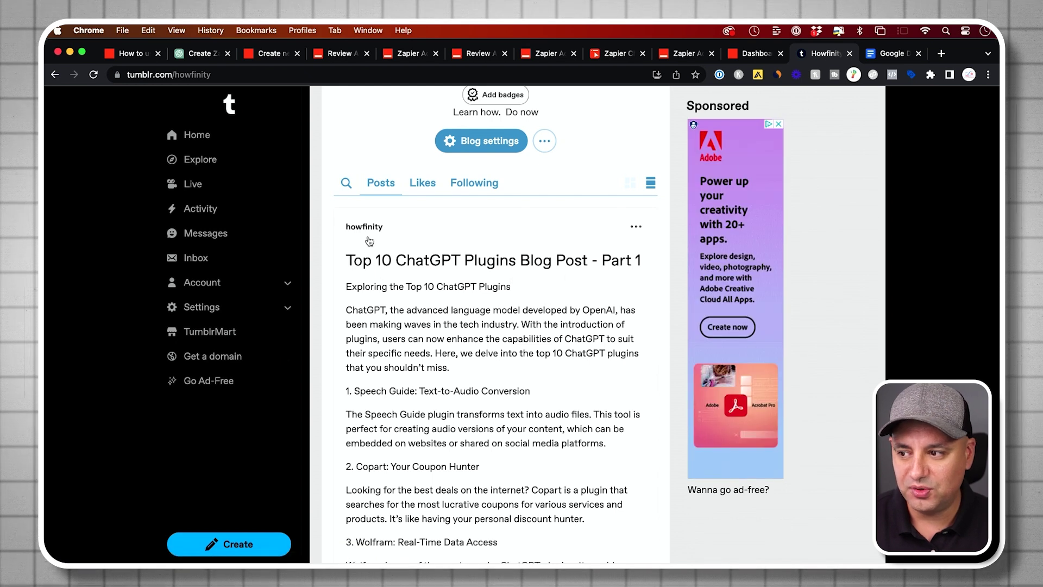
scroll(380, 212, down, 1)
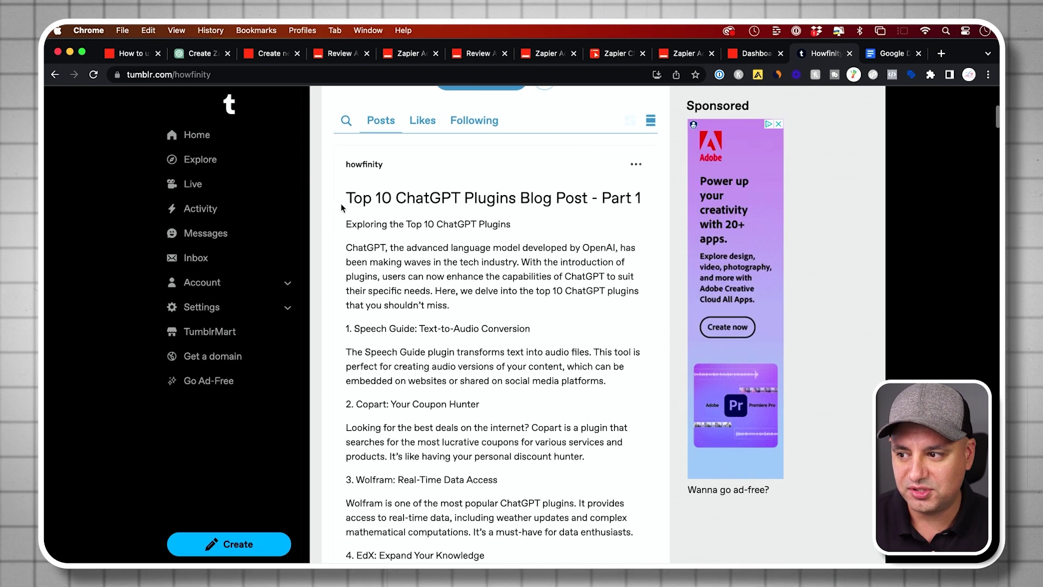
scroll(570, 214, down, 5)
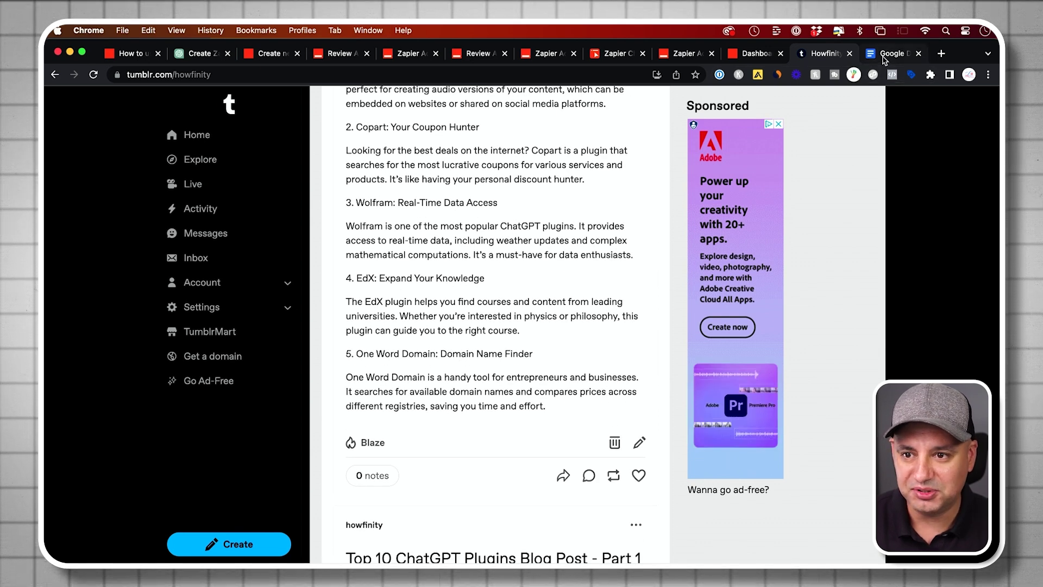
Open the Top 10 ChatGPT Plugins Blog Post document to compare with the Tumblr post
click(885, 55)
click(387, 436)
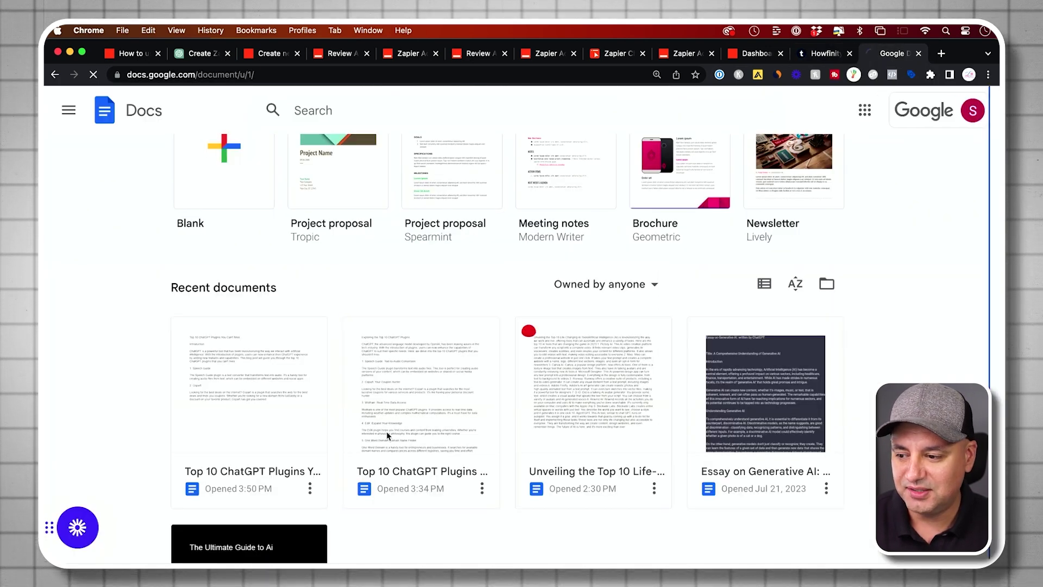
scroll(540, 402, down, 10)
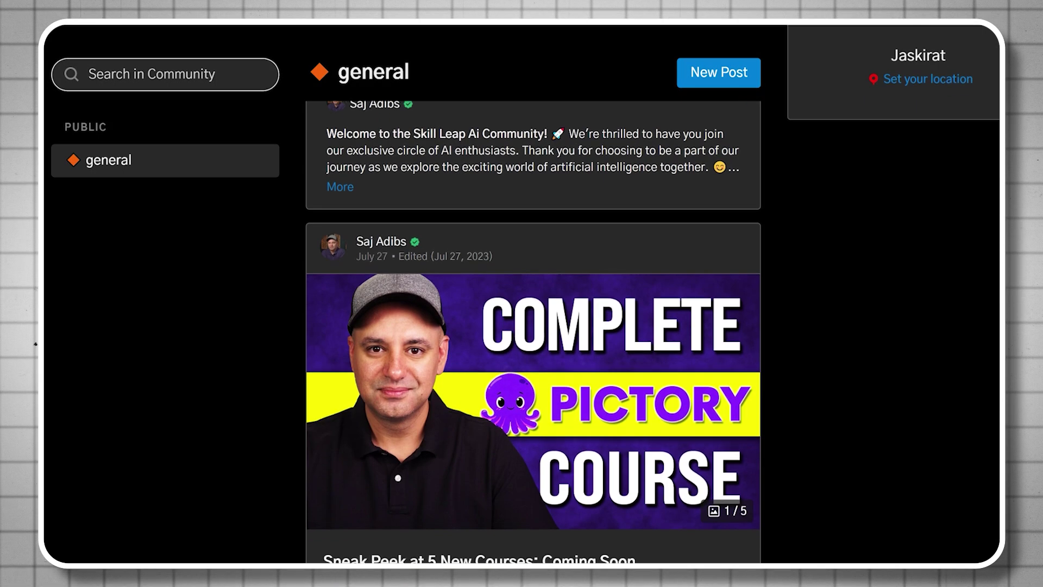
Scroll the Skill Leap AI general feed to the 'Sneak Peek at 5 New Courses' post
scroll(532, 326, down, 2)
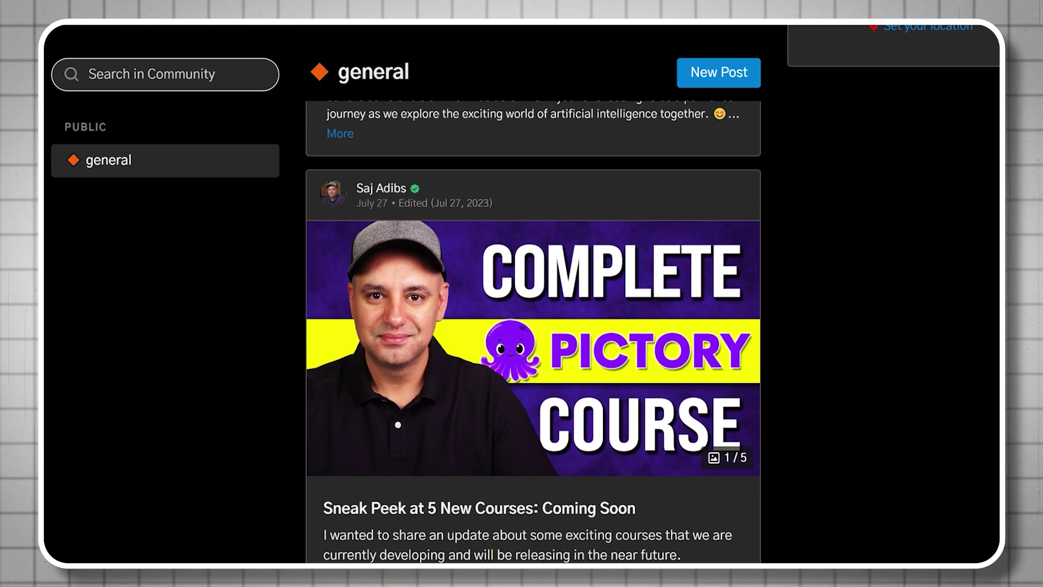
scroll(533, 325, down, 1)
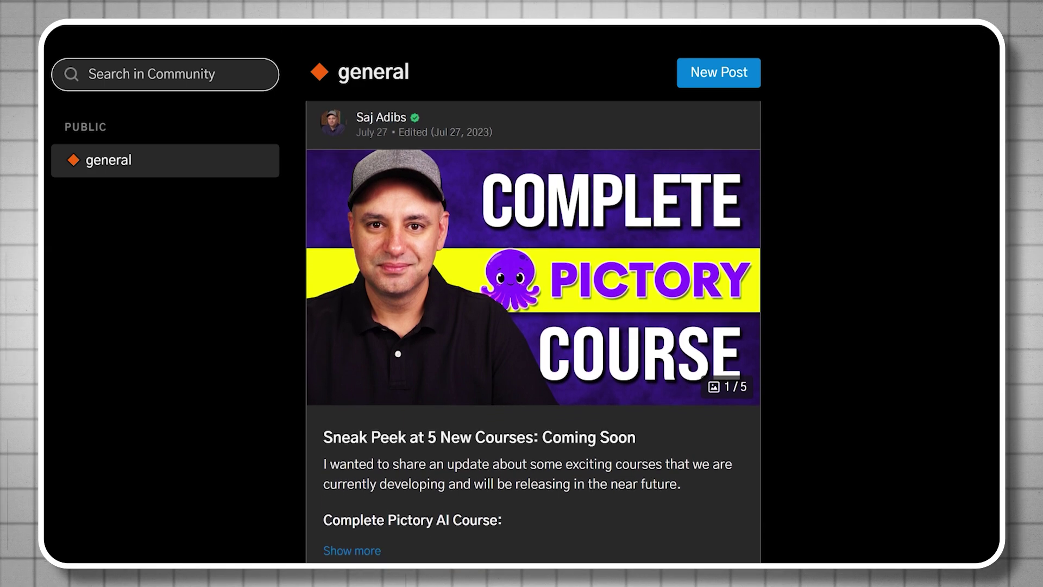